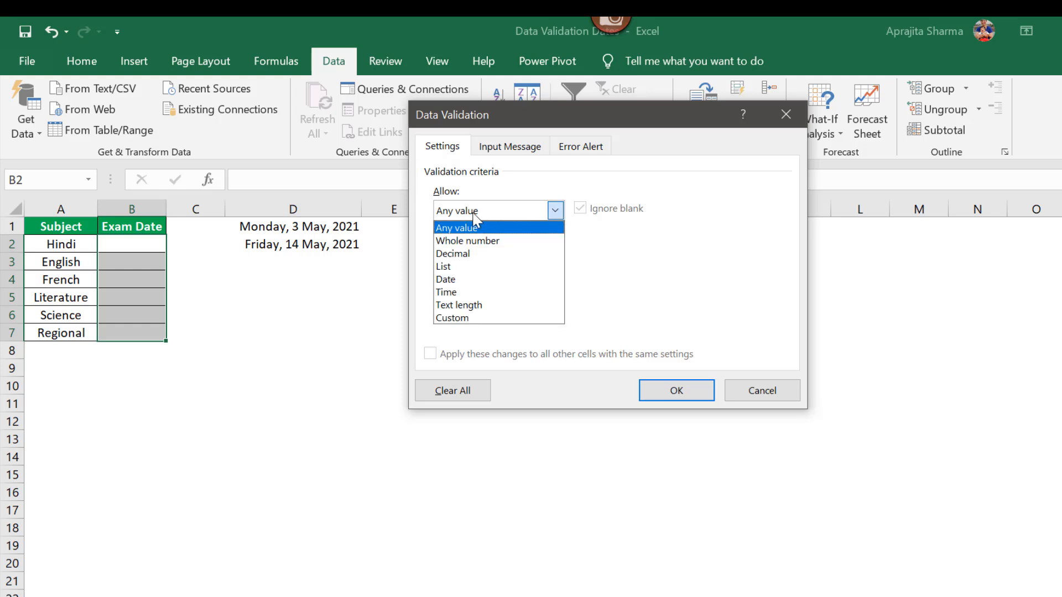
Apply a Date validation rule to B2:B7 using between, with start date =D1 and end date =D2.
{"action": "left_click", "coordinate": [479, 279]}
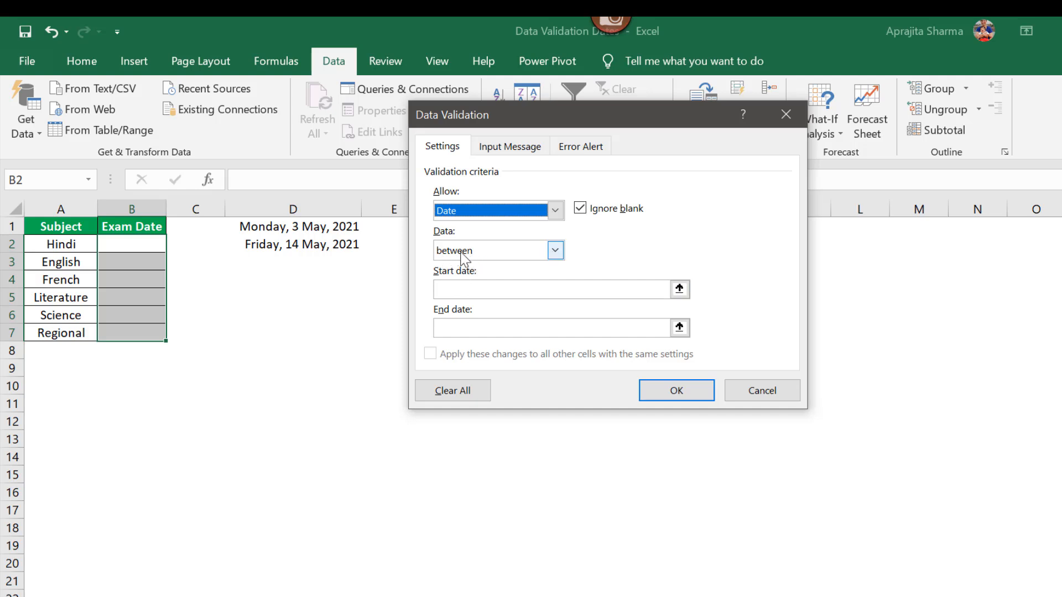
{"action": "left_click", "coordinate": [486, 254]}
{"action": "left_click", "coordinate": [482, 271]}
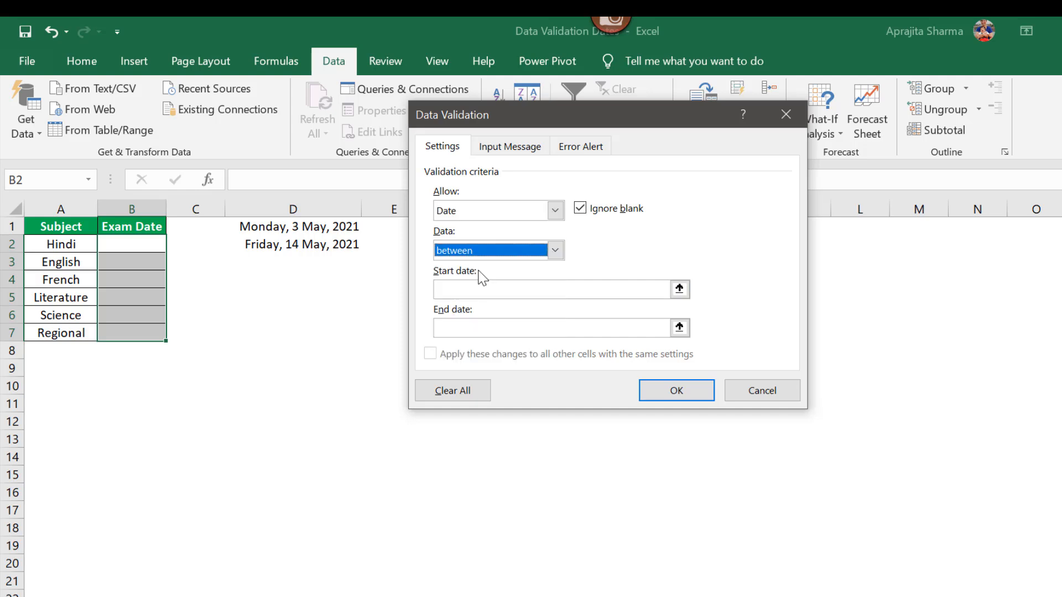
{"action": "left_click", "coordinate": [679, 289]}
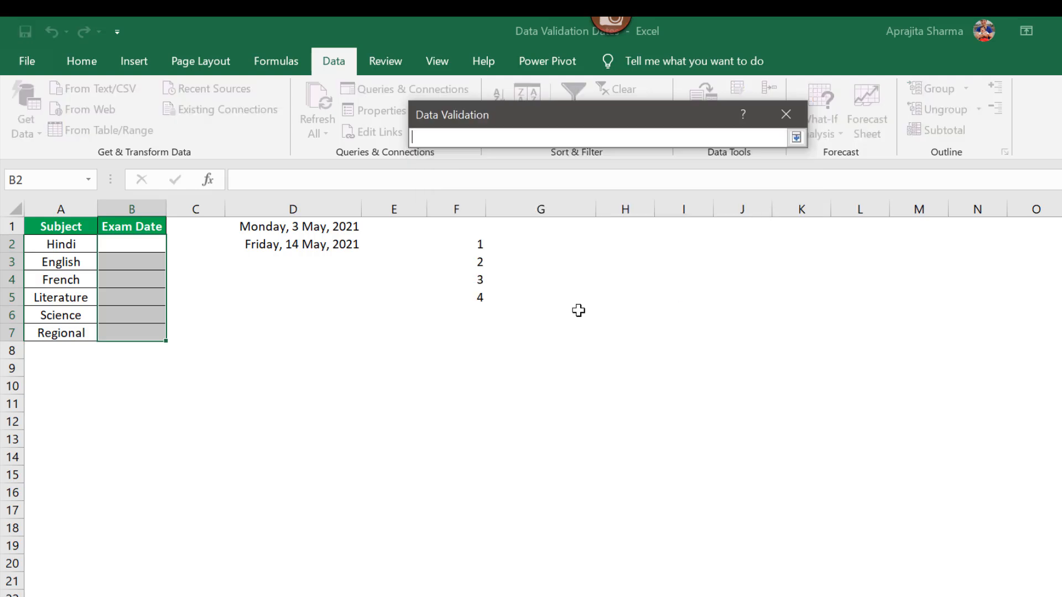
{"action": "left_click", "coordinate": [298, 231]}
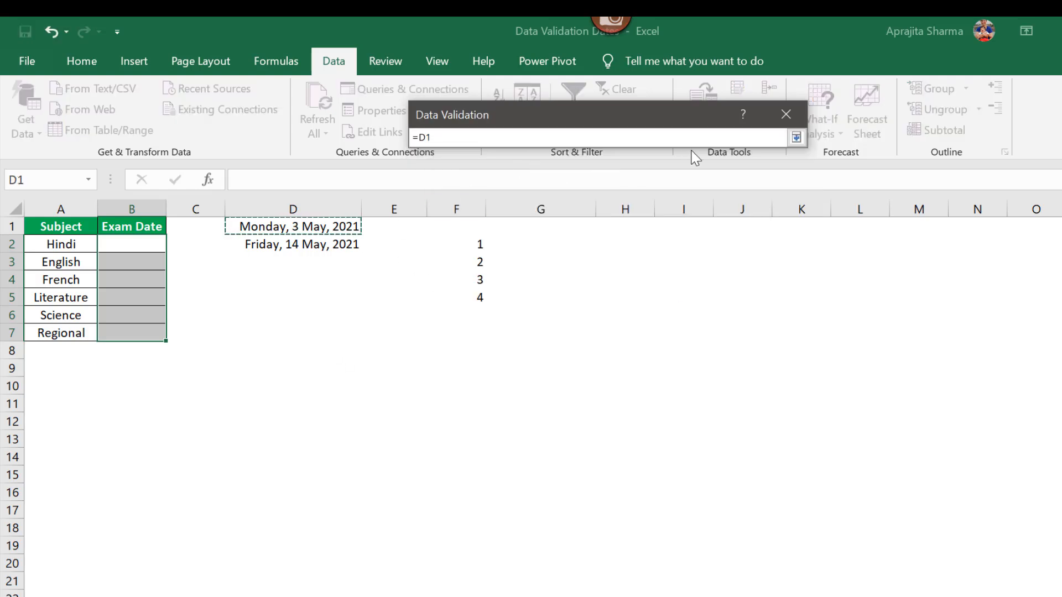
{"action": "left_click", "coordinate": [795, 137]}
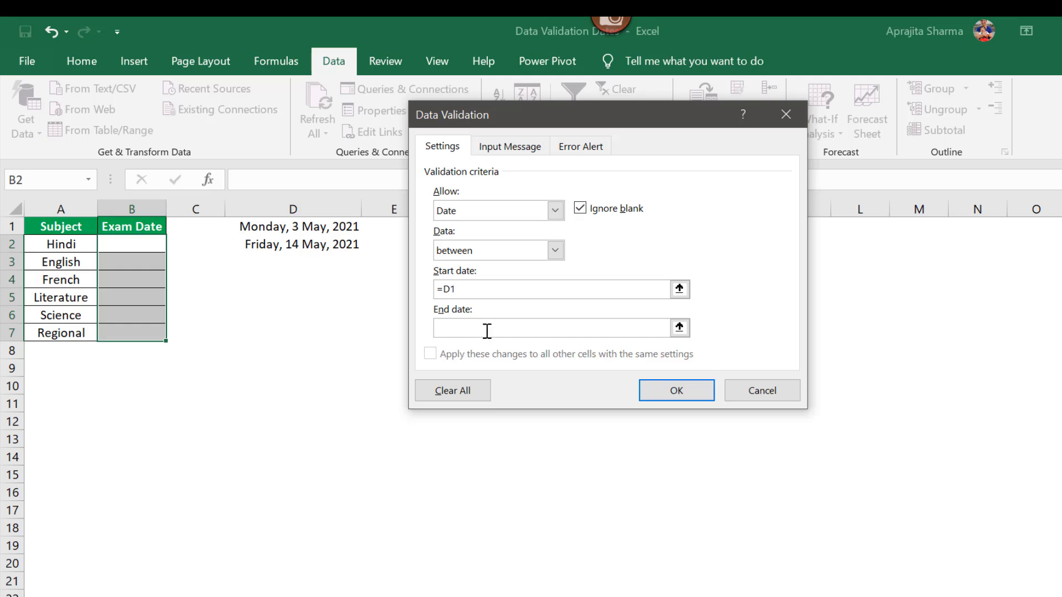
{"action": "left_click", "coordinate": [679, 327]}
{"action": "left_click", "coordinate": [245, 246]}
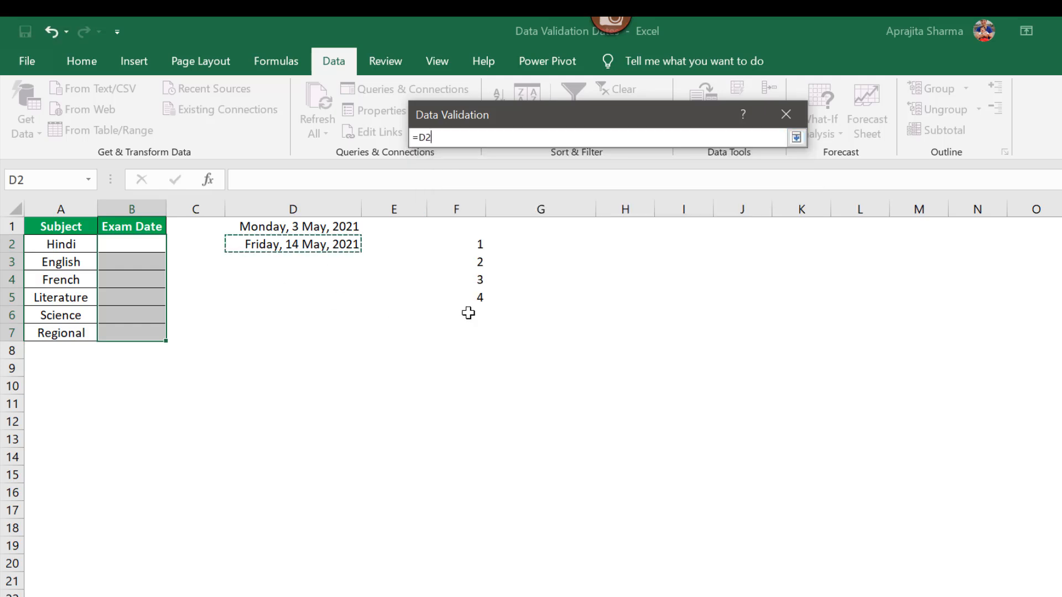
{"action": "left_click", "coordinate": [795, 137]}
{"action": "left_click", "coordinate": [676, 389]}
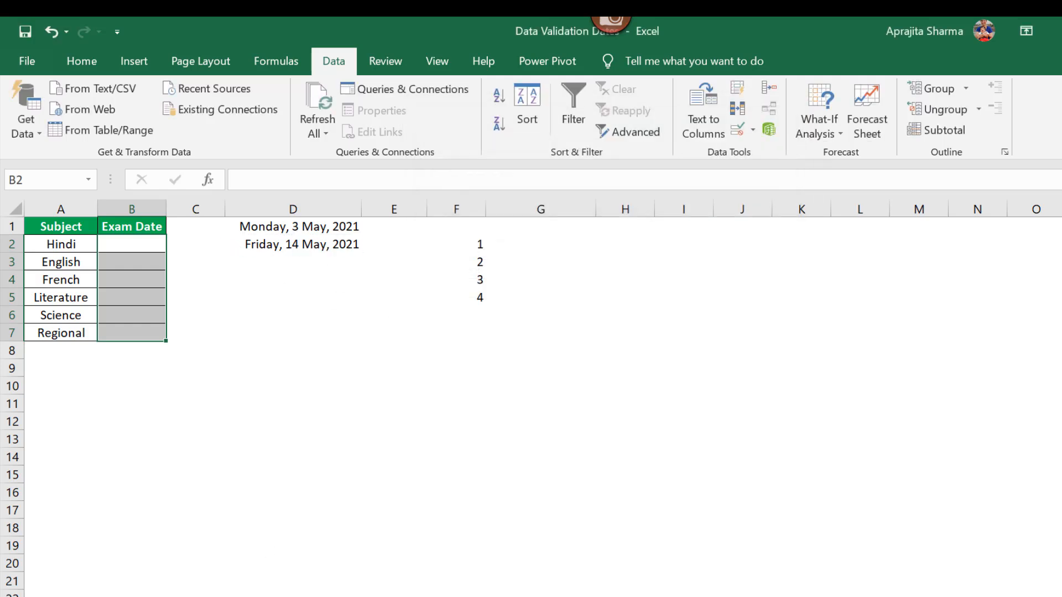
Try to enter 30-Apr-2021 as the Hindi exam date in B2.
{"action": "left_click", "coordinate": [132, 368]}
{"action": "left_click_drag", "start_coordinate": [140, 246], "coordinate": [147, 331]}
{"action": "left_click", "coordinate": [130, 244]}
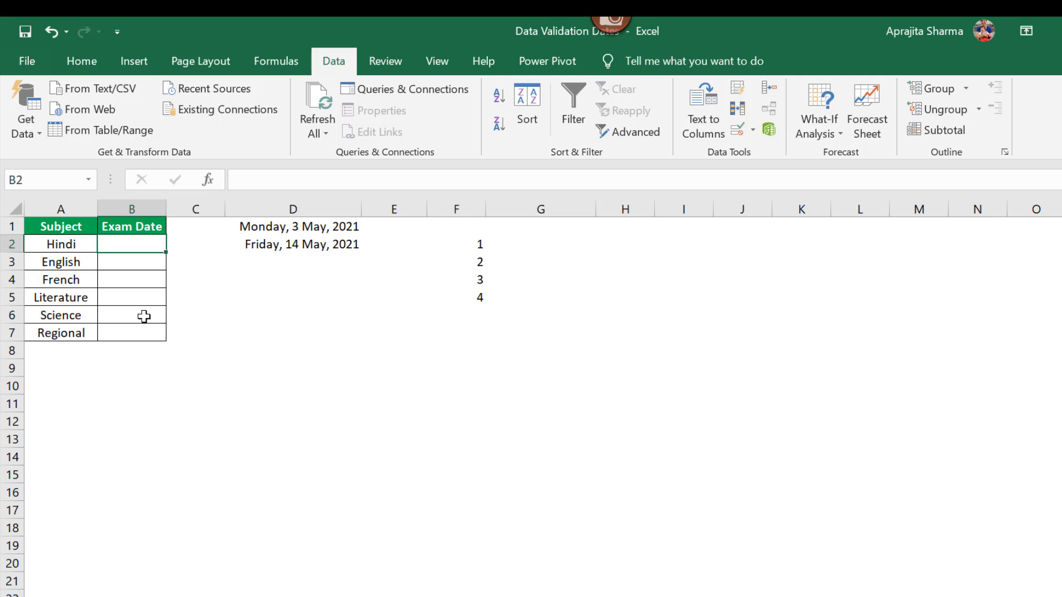
{"action": "type", "text": "30-Apr-2021"}
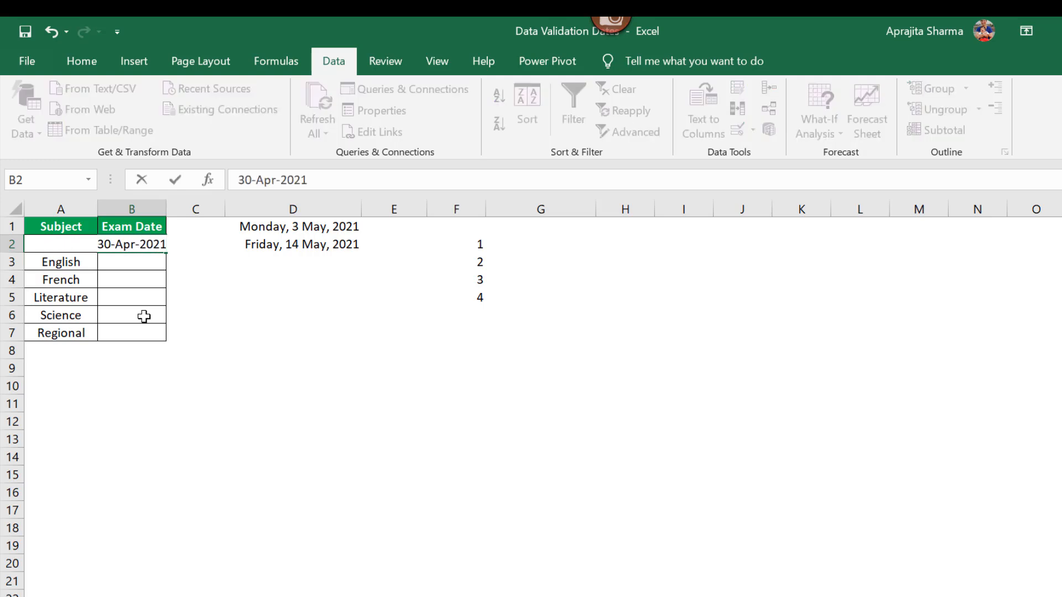
{"action": "key", "text": "Return"}
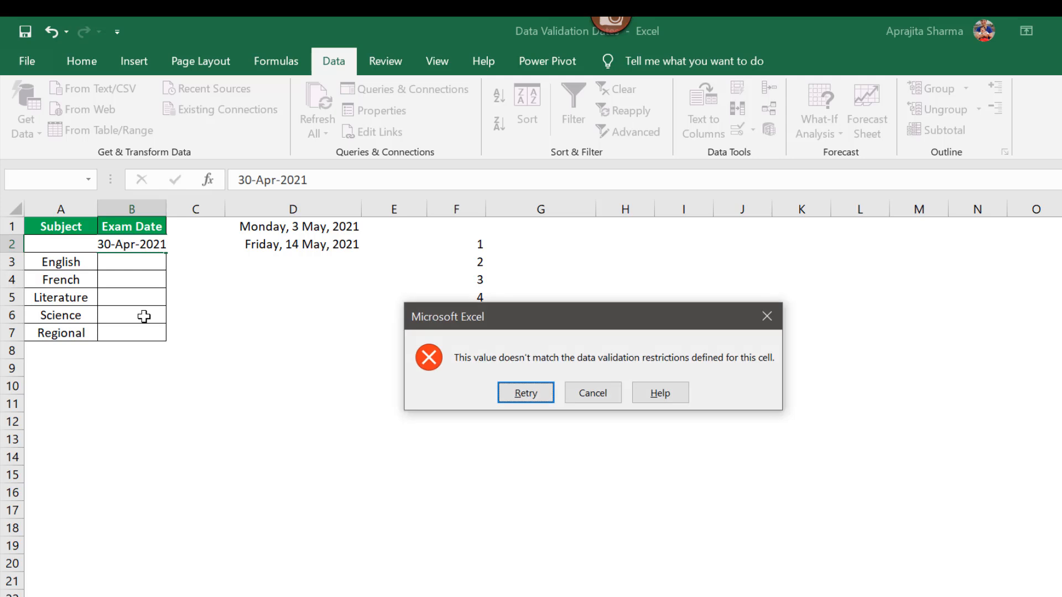
{"action": "key", "text": "Escape"}
{"action": "key", "text": "Down"}
{"action": "key", "text": "Up"}
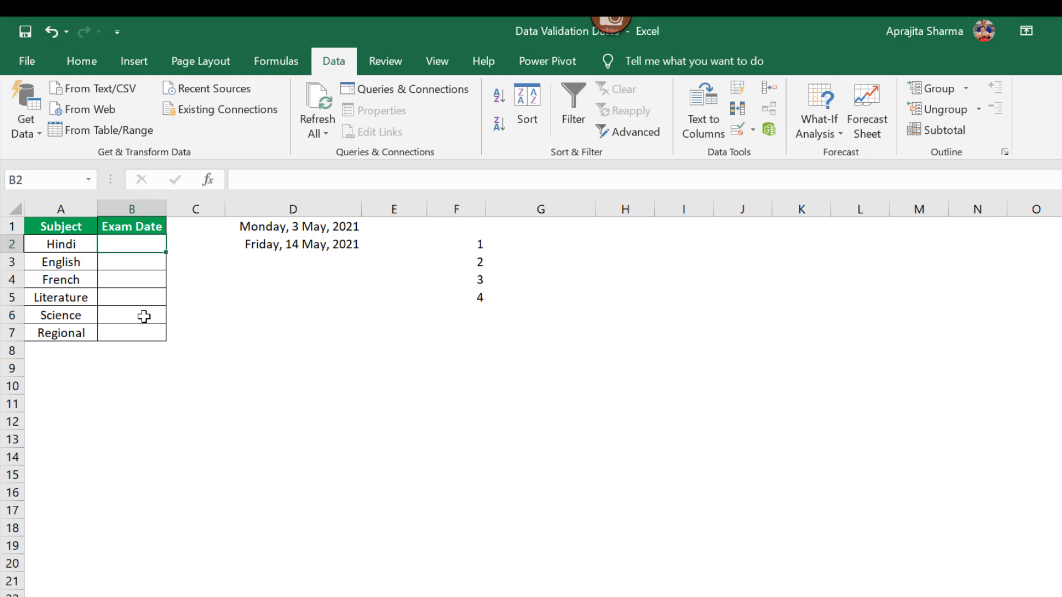
Enter 05-May-2021 in B2 and fill the date series down through B7.
{"action": "type", "text": "05-May"}
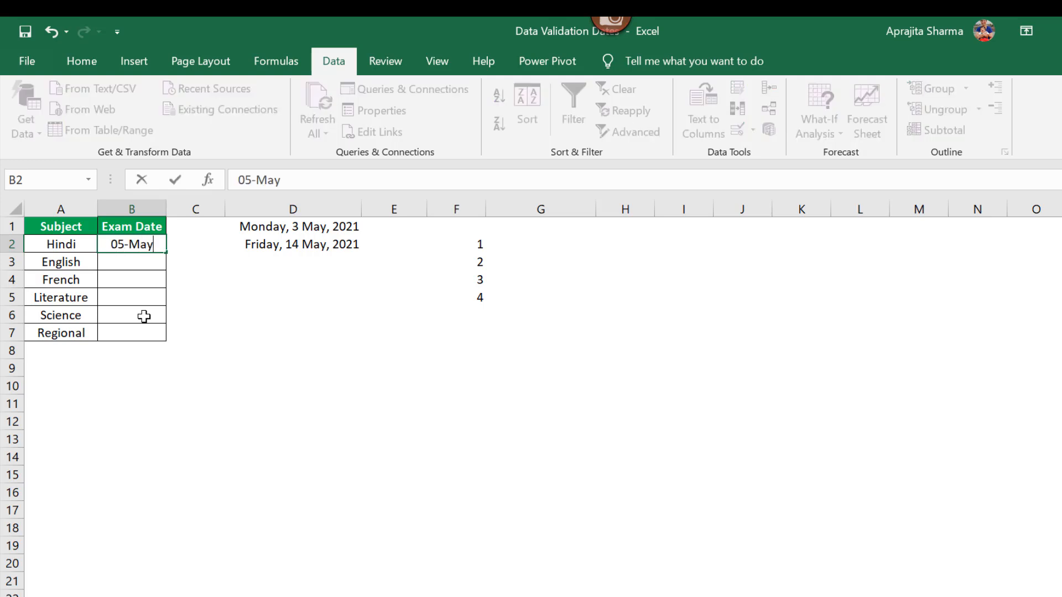
{"action": "type", "text": "-2021"}
{"action": "key", "text": "Return"}
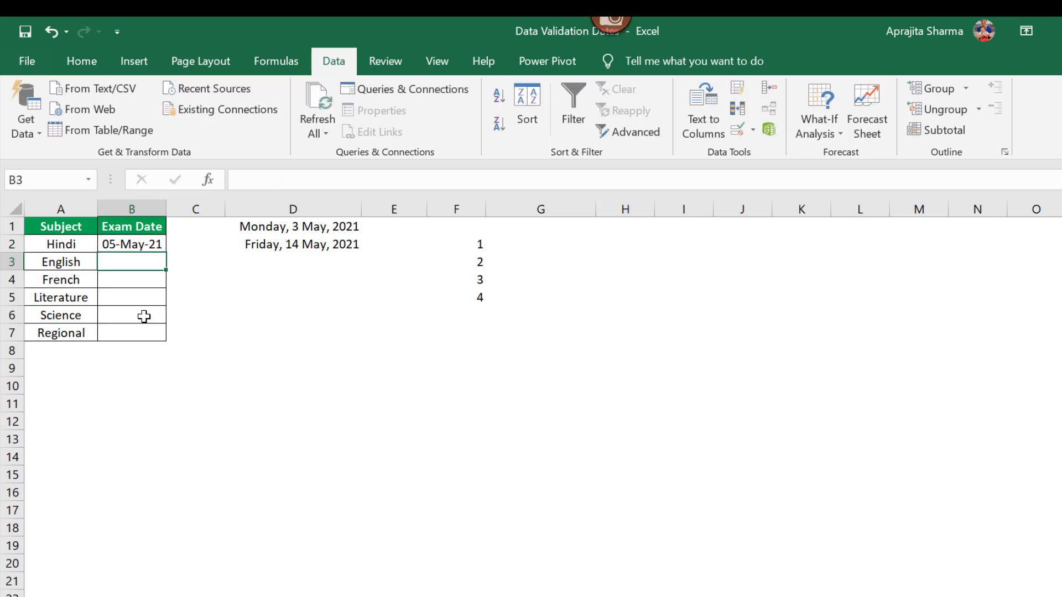
{"action": "left_click", "coordinate": [151, 242]}
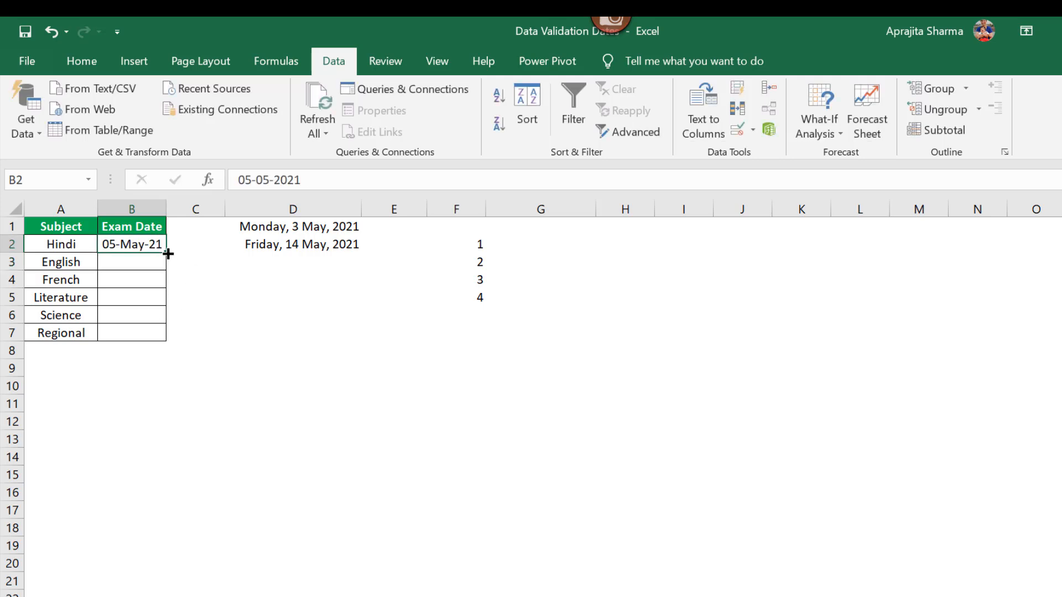
{"action": "left_click_drag", "start_coordinate": [166, 269], "coordinate": [161, 327]}
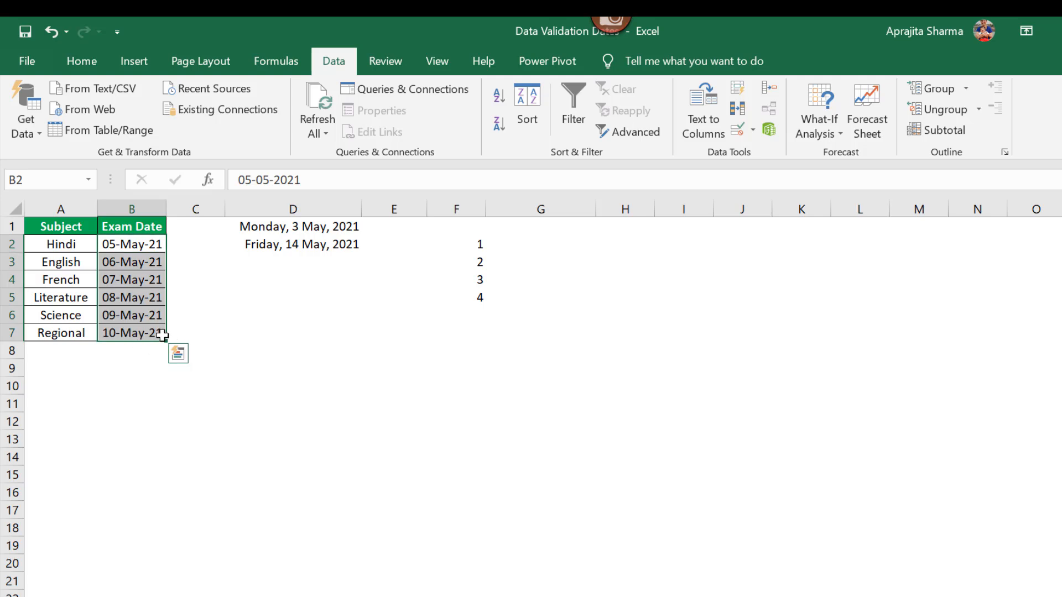
{"action": "left_click", "coordinate": [178, 275]}
Clear all data validation settings from the exam date cells B2:B7.
{"action": "left_click_drag", "start_coordinate": [125, 242], "coordinate": [127, 335]}
{"action": "left_click", "coordinate": [752, 135]}
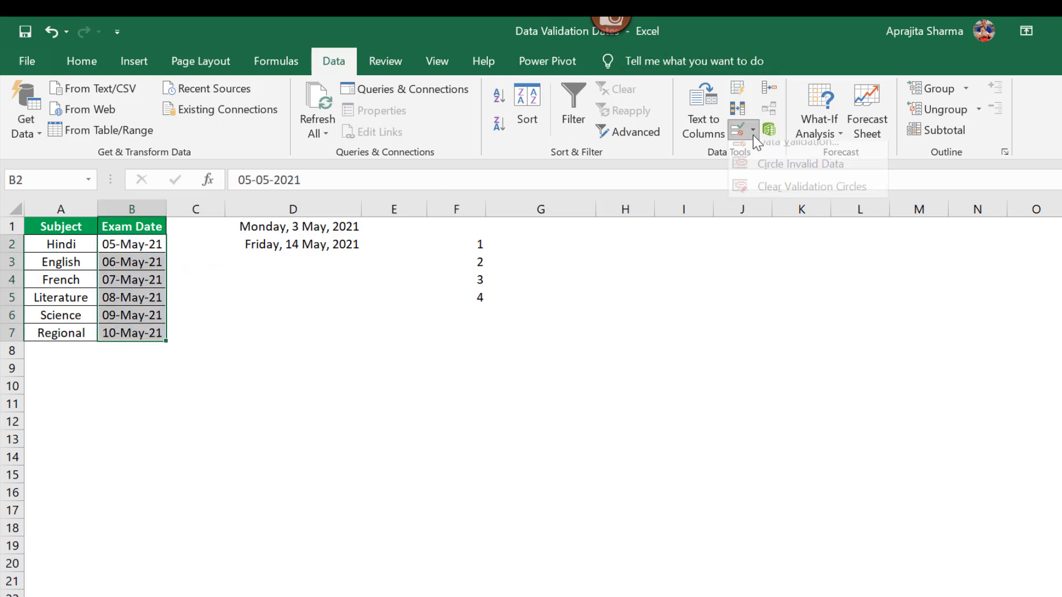
{"action": "left_click", "coordinate": [781, 151]}
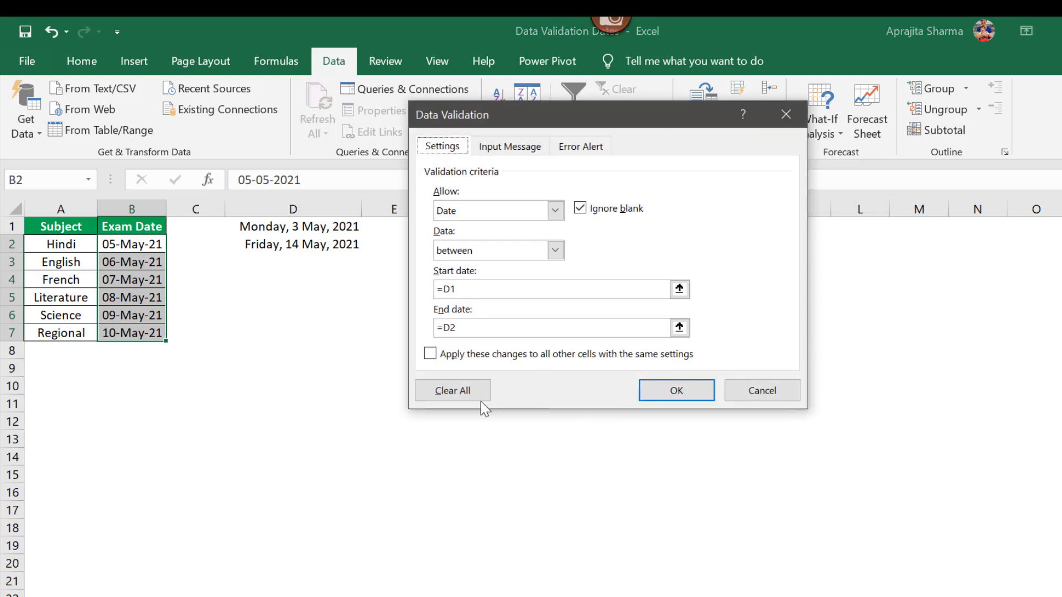
{"action": "left_click", "coordinate": [452, 389]}
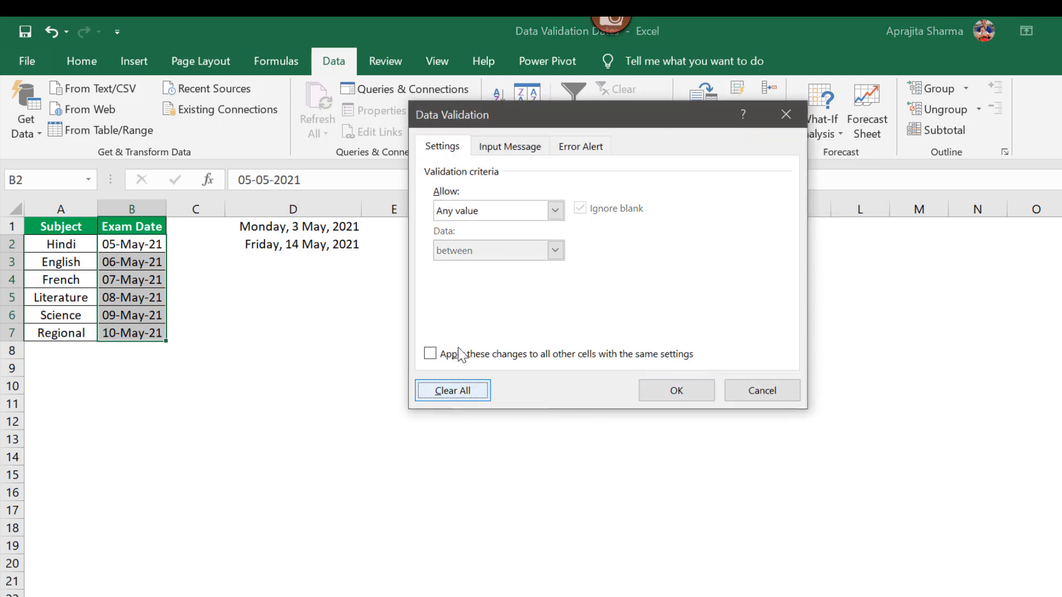
{"action": "left_click", "coordinate": [678, 391]}
Delete the exam dates in B2:B7.
{"action": "left_click", "coordinate": [202, 384]}
{"action": "left_click_drag", "start_coordinate": [133, 244], "coordinate": [160, 332]}
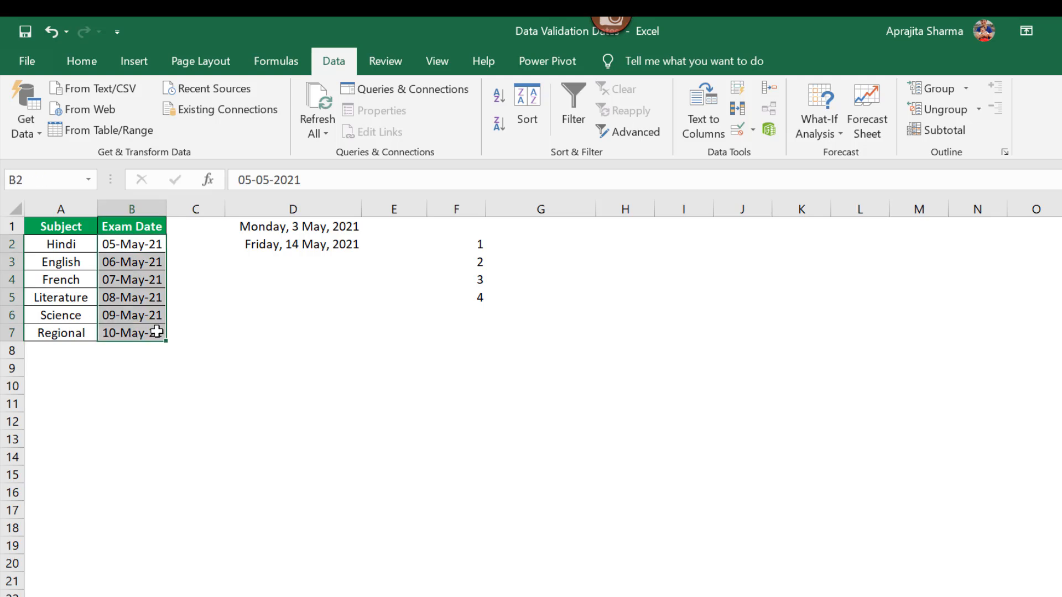
{"action": "key", "text": "Delete"}
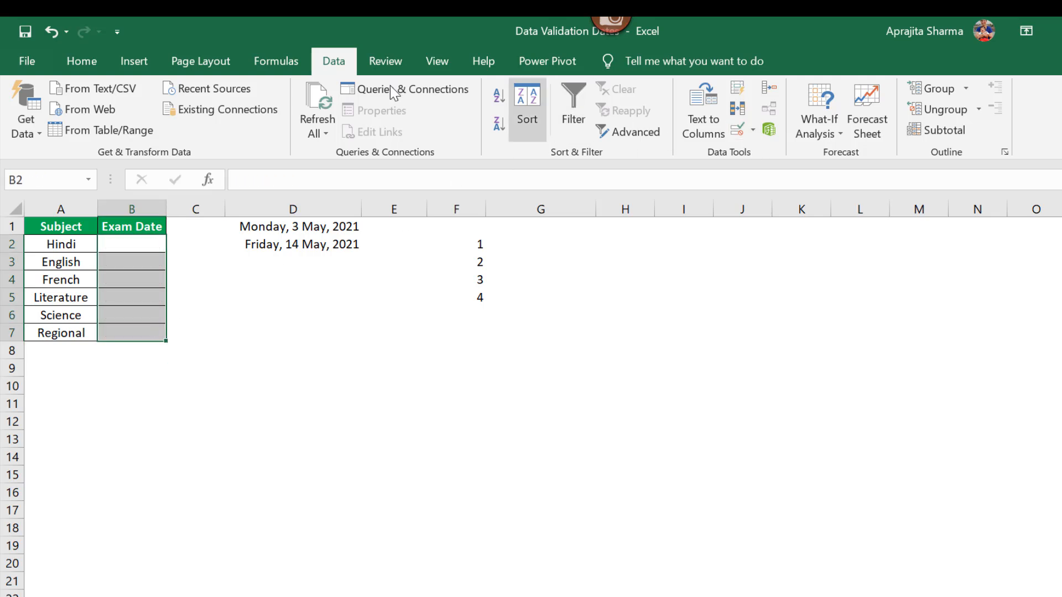
Apply a Date validation rule to B2:B7, between start date 03-May-2021 and end date 14-May-2021 entered directly.
{"action": "left_click", "coordinate": [753, 131]}
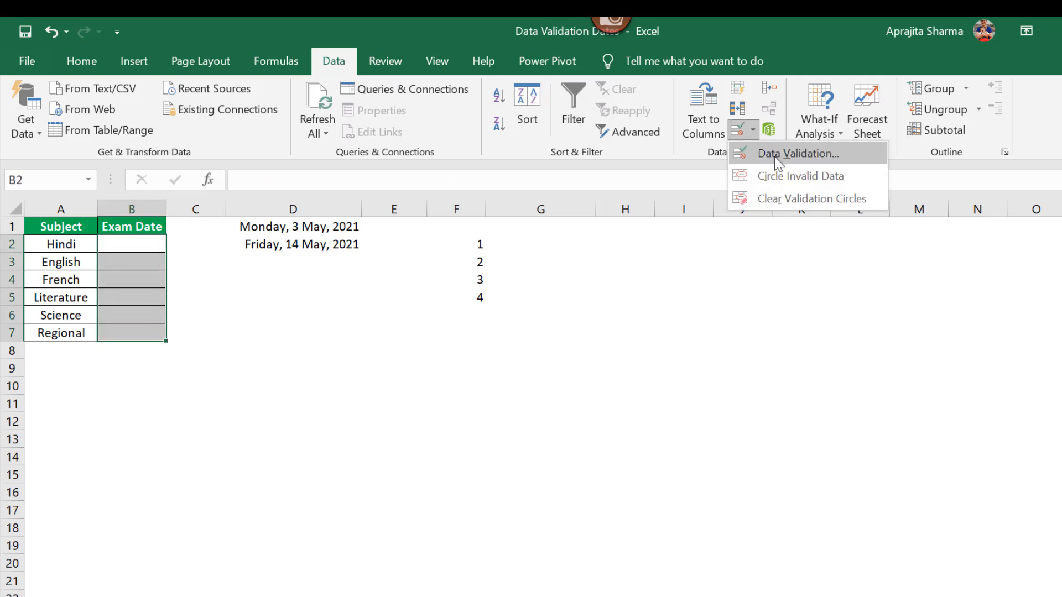
{"action": "left_click", "coordinate": [774, 155]}
{"action": "left_click", "coordinate": [476, 213]}
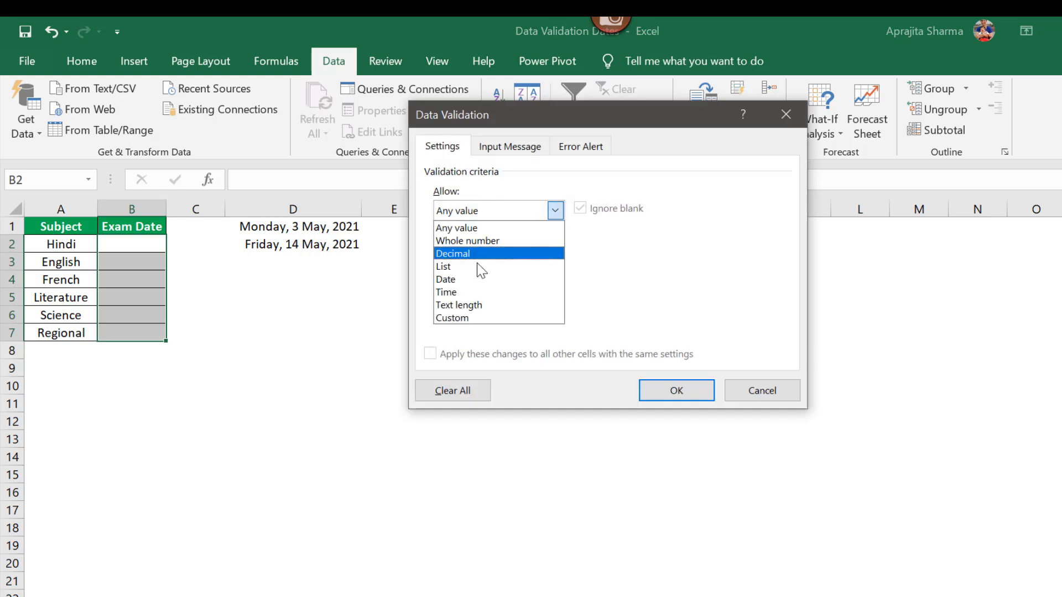
{"action": "left_click", "coordinate": [479, 280]}
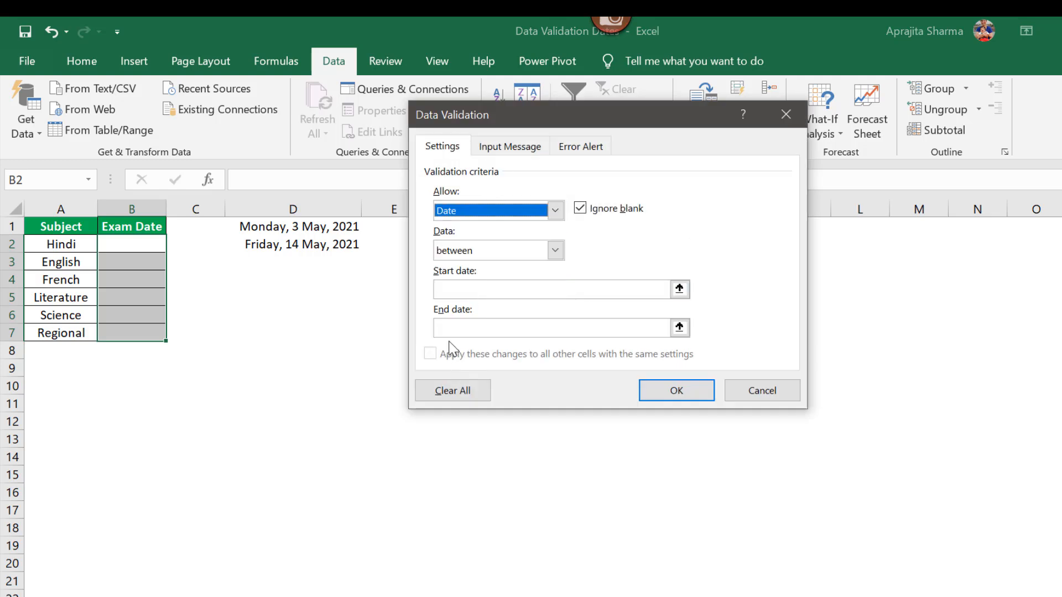
{"action": "left_click", "coordinate": [464, 287]}
{"action": "left_click_drag", "start_coordinate": [505, 110], "coordinate": [581, 115]}
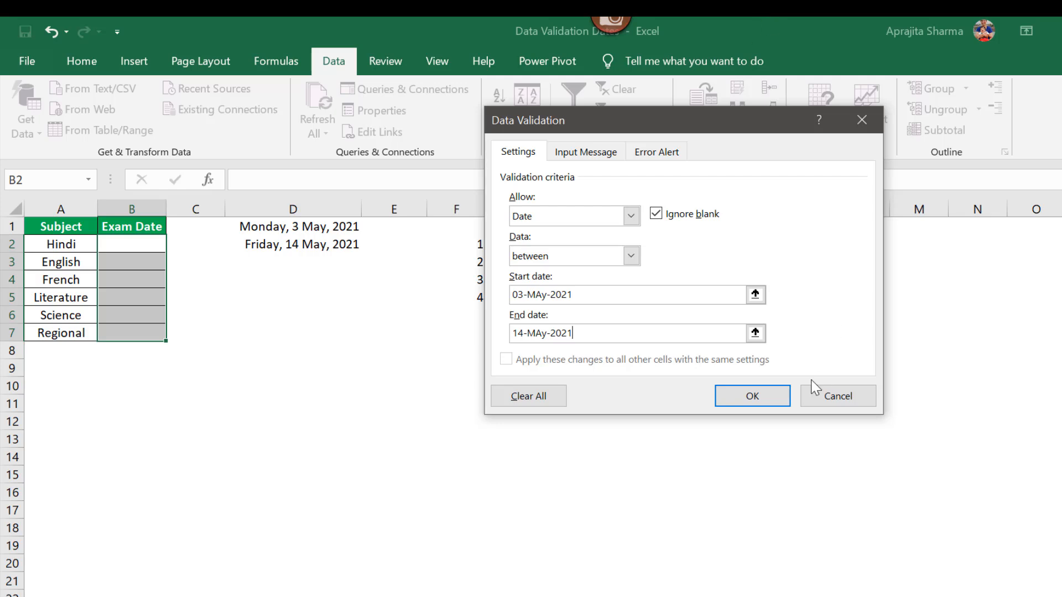
{"action": "left_click", "coordinate": [746, 397]}
Try to enter 25-Apr-2021 as the Hindi exam date in B2.
{"action": "left_click", "coordinate": [136, 248]}
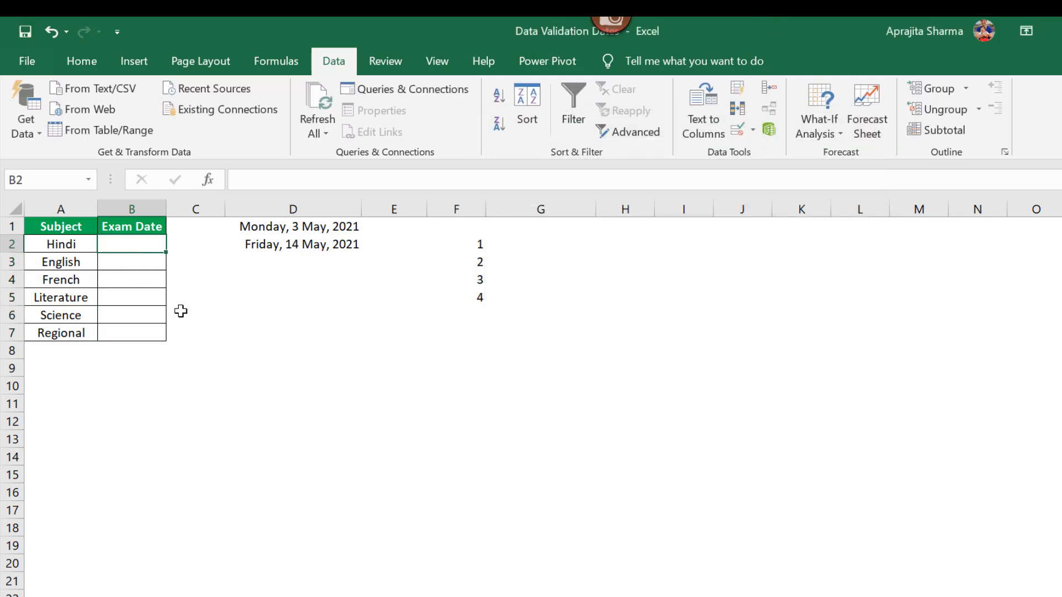
{"action": "type", "text": "25-Apr-"}
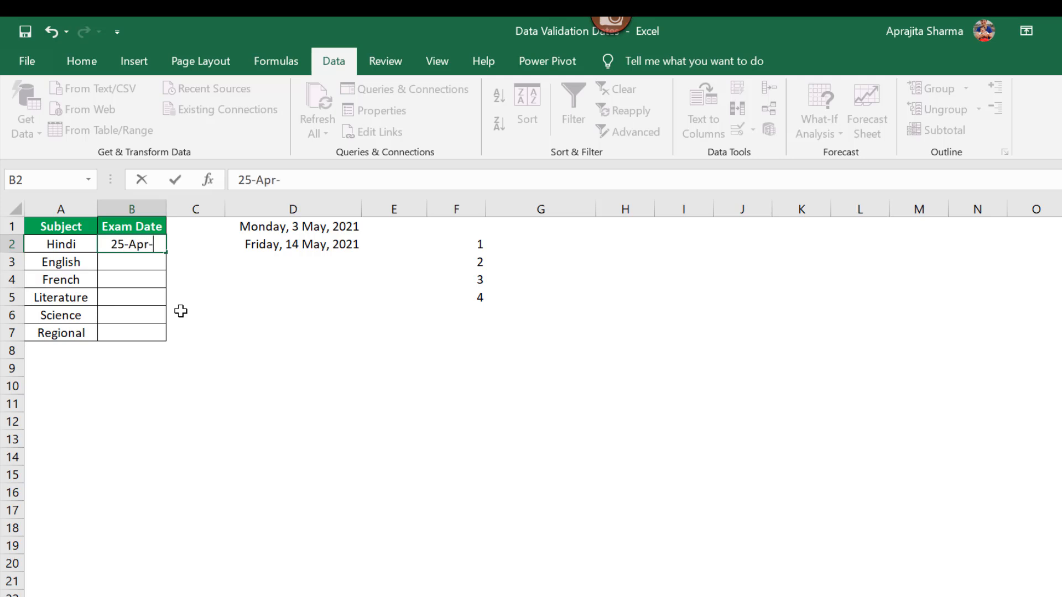
{"action": "type", "text": "2021"}
{"action": "key", "text": "Return"}
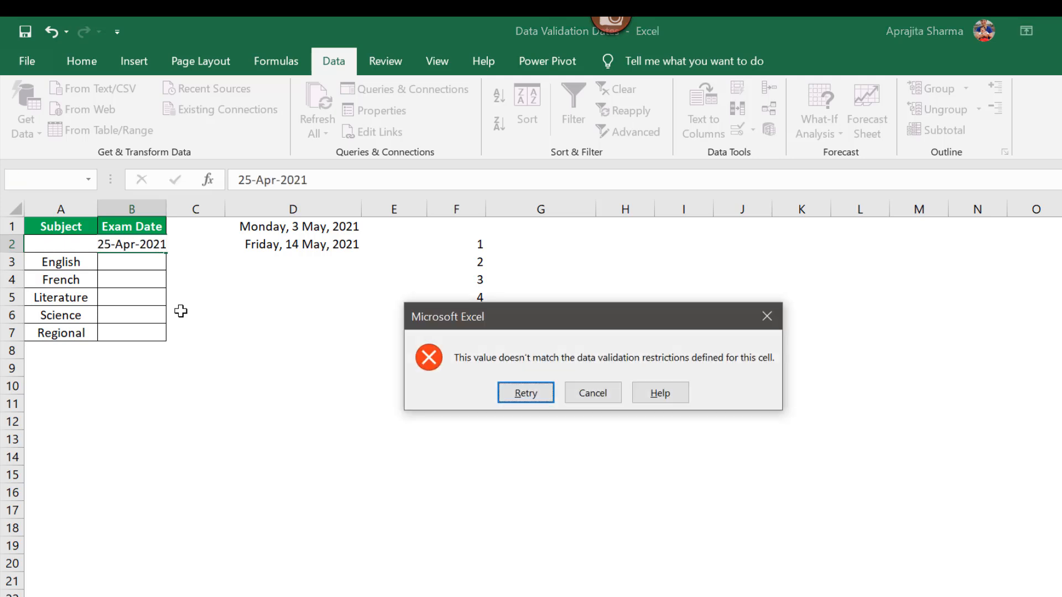
{"action": "key", "text": "Escape"}
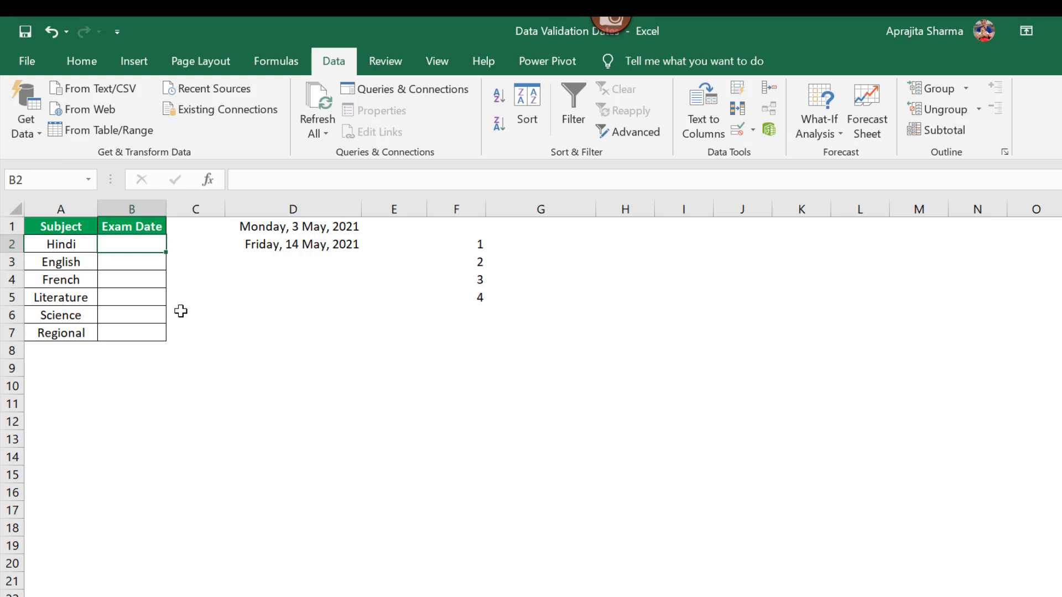
Enter 05-May-2021 as the Hindi exam date in B2.
{"action": "type", "text": "05-May"}
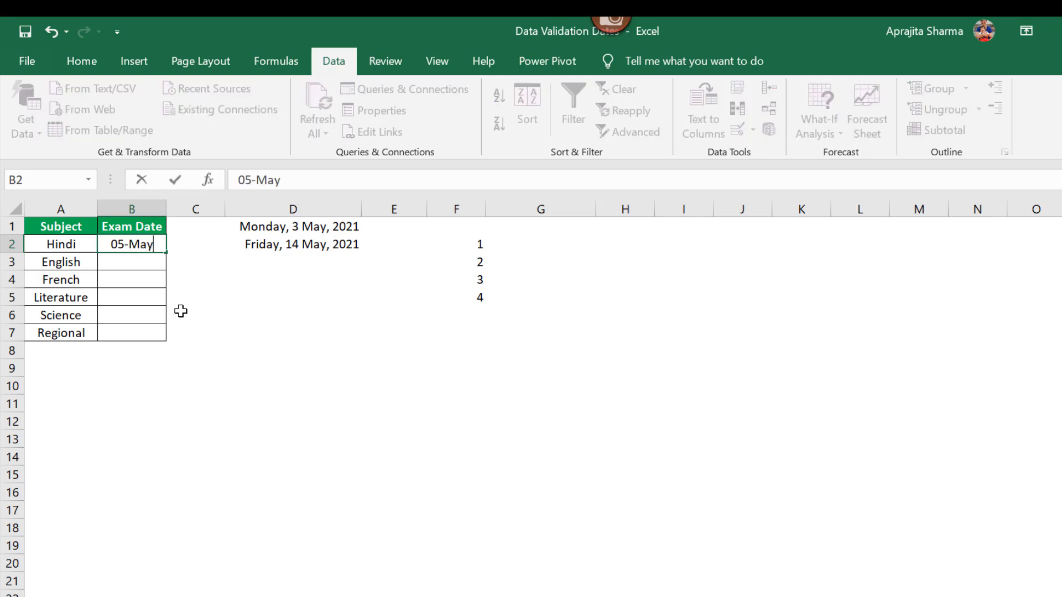
{"action": "type", "text": "-2021"}
{"action": "key", "text": "Return"}
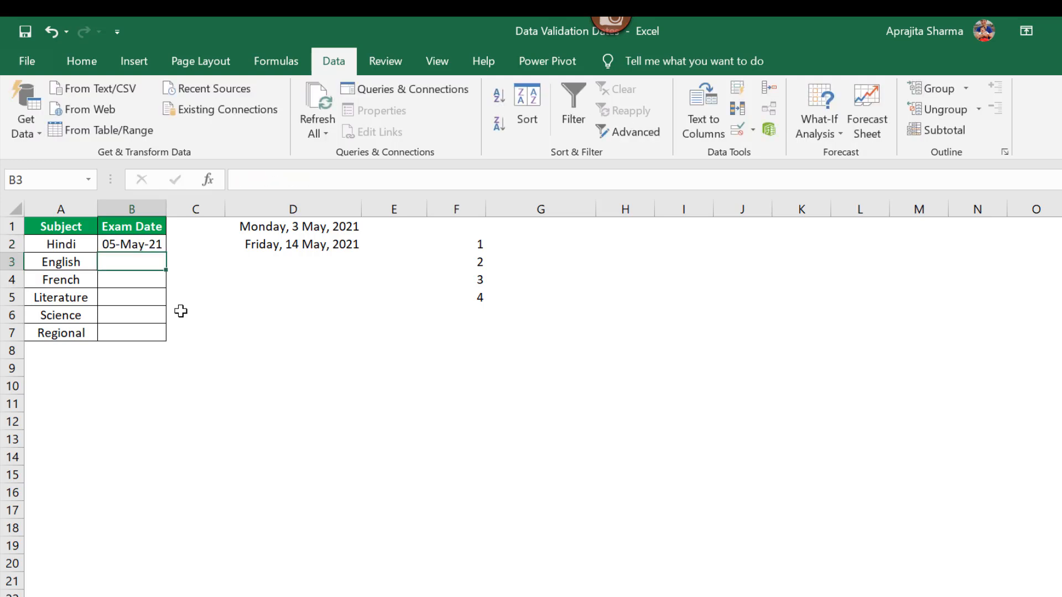
Widen column B slightly and fill the date series from B2 down through B7.
{"action": "left_click_drag", "start_coordinate": [166, 205], "coordinate": [187, 205]}
{"action": "left_click", "coordinate": [169, 279]}
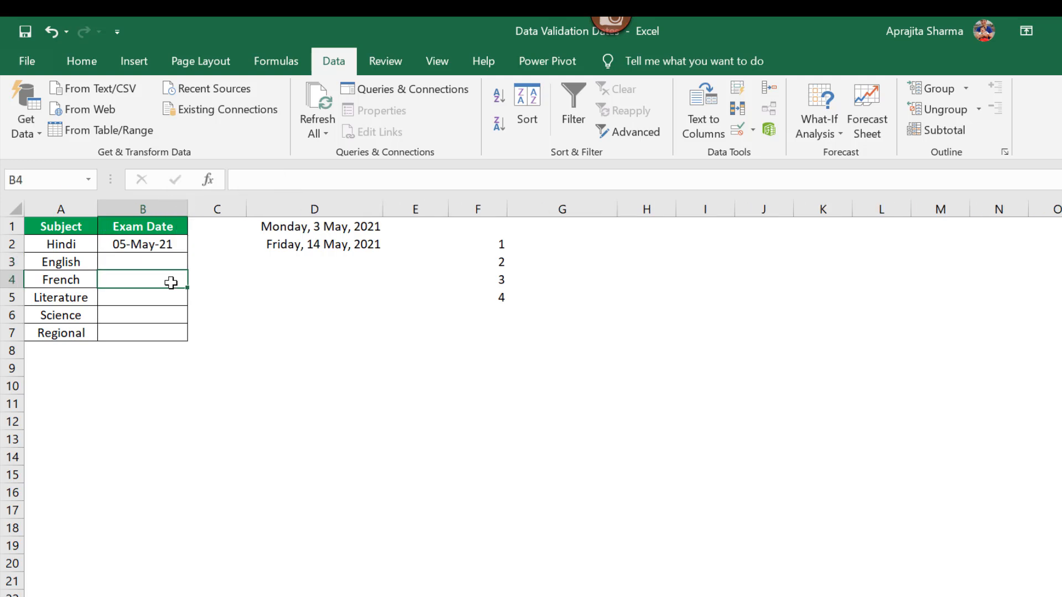
{"action": "left_click", "coordinate": [155, 247]}
{"action": "left_click_drag", "start_coordinate": [187, 252], "coordinate": [188, 340]}
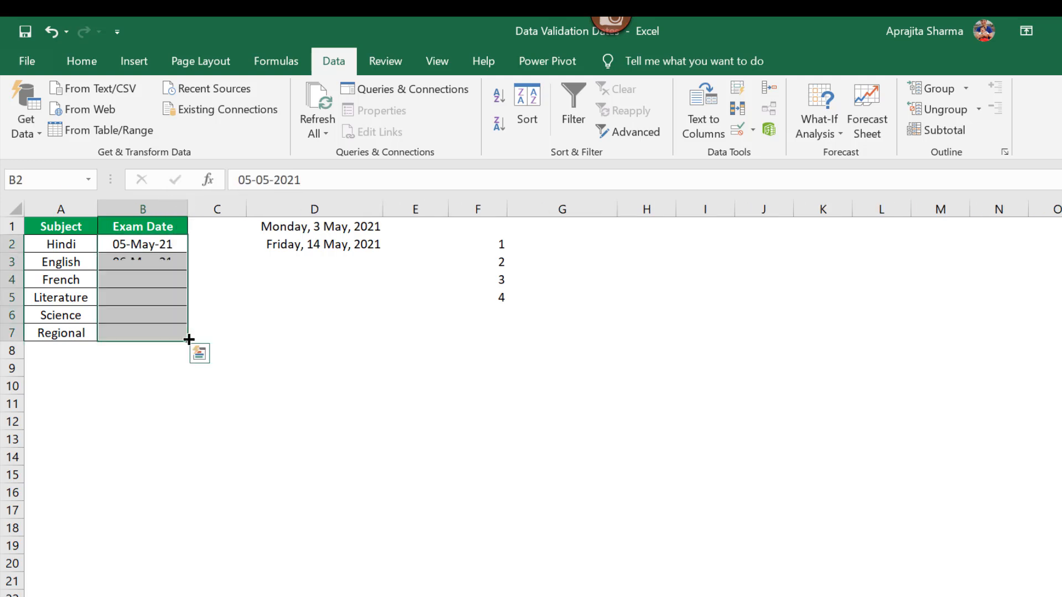
{"action": "left_click", "coordinate": [213, 302]}
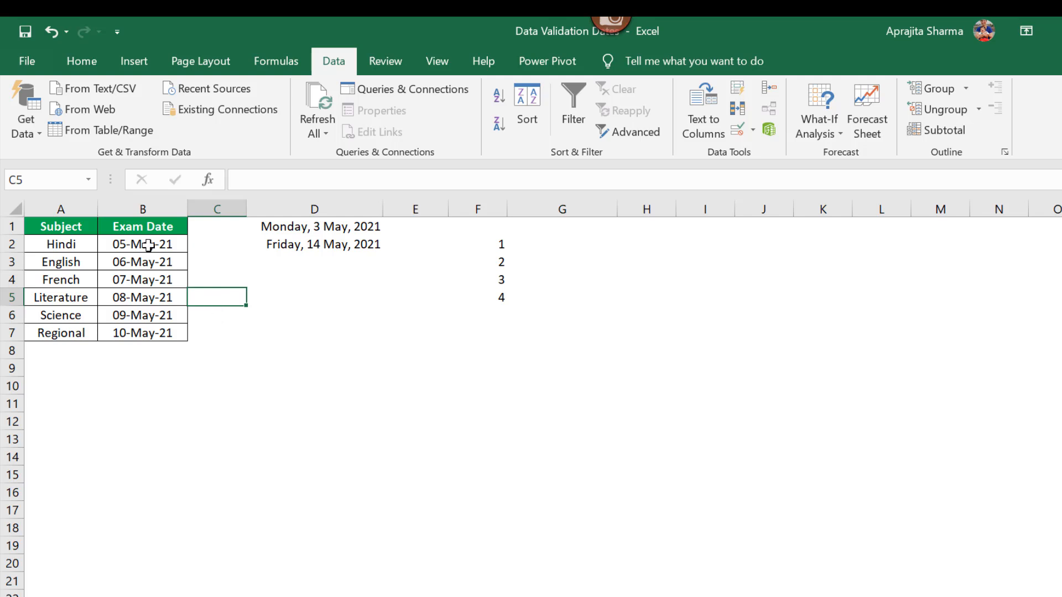
Clear the filled exam dates from B2:B7, leaving the Exam Date column empty.
{"action": "left_click_drag", "start_coordinate": [148, 243], "coordinate": [147, 333]}
{"action": "key", "text": "Delete"}
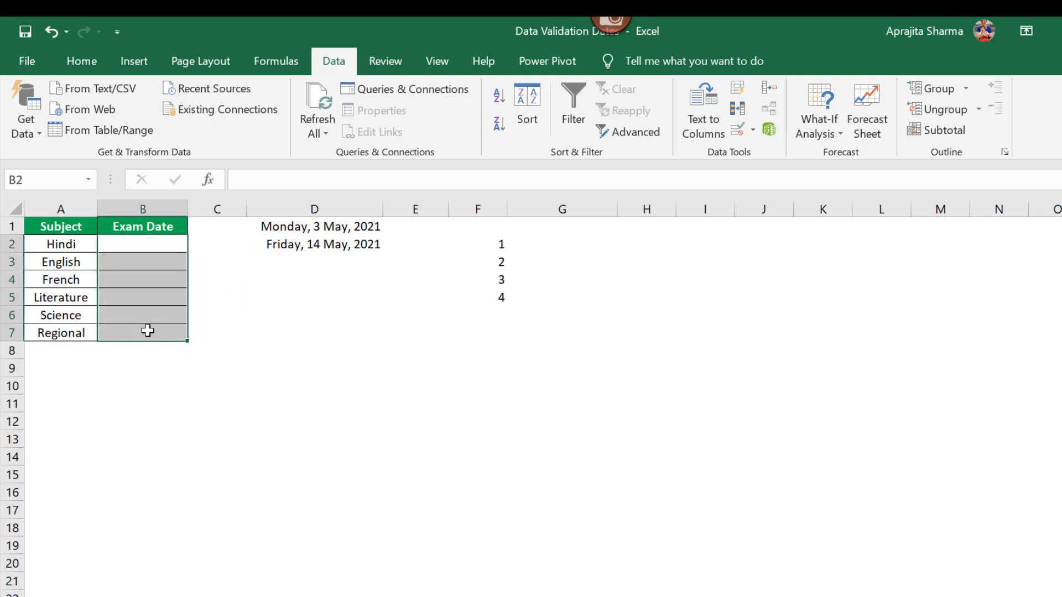
{"action": "left_click", "coordinate": [250, 336]}
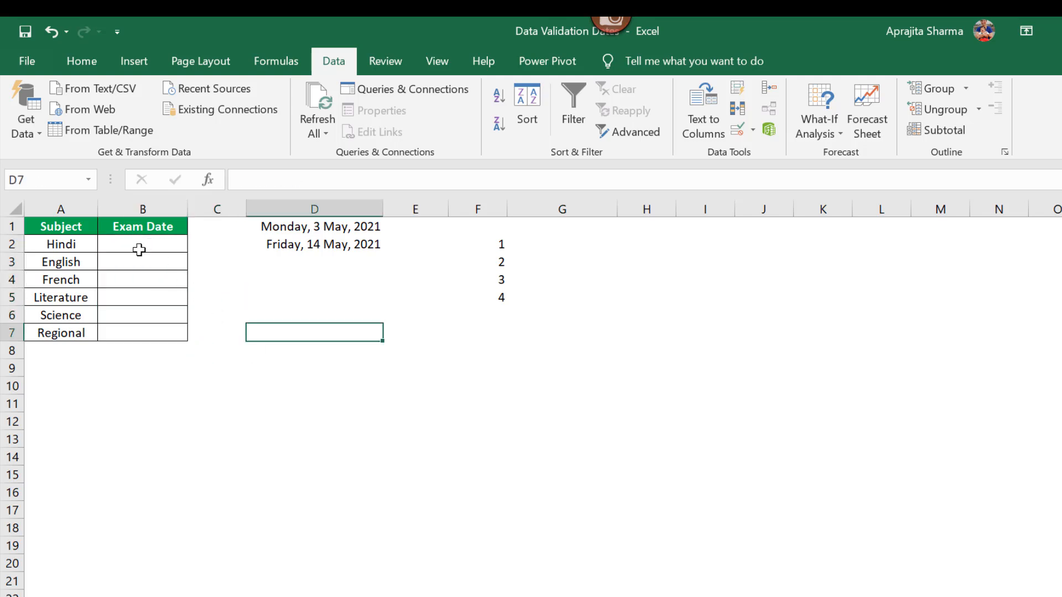
Undo the recent edits until the number series 1 to 4 is removed from F2:F5.
{"action": "left_click_drag", "start_coordinate": [130, 243], "coordinate": [138, 332]}
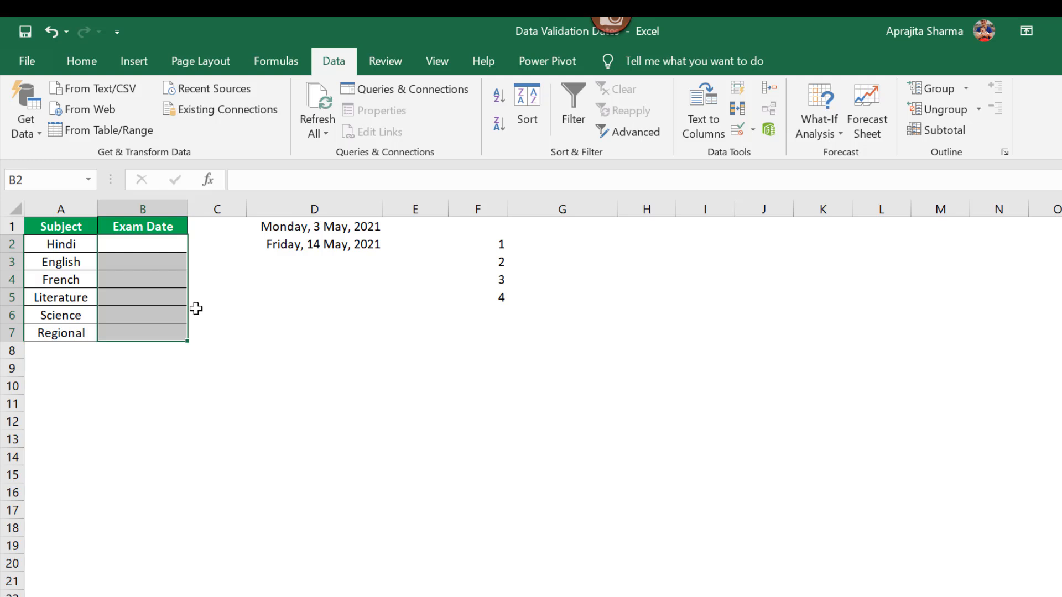
{"action": "left_click", "coordinate": [174, 295]}
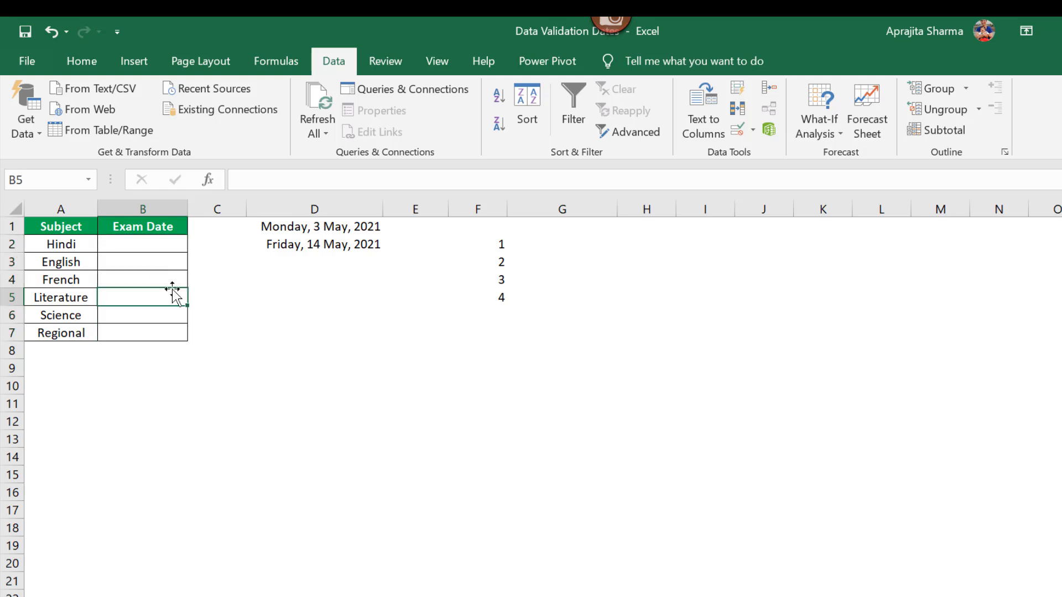
{"action": "left_click", "coordinate": [306, 298]}
{"action": "left_click", "coordinate": [509, 249]}
{"action": "key", "text": "ctrl+z"}
{"action": "key", "text": "ctrl+z"}
{"action": "key", "text": "ctrl+z"}
{"action": "key", "text": "ctrl+z"}
{"action": "key", "text": "ctrl+z"}
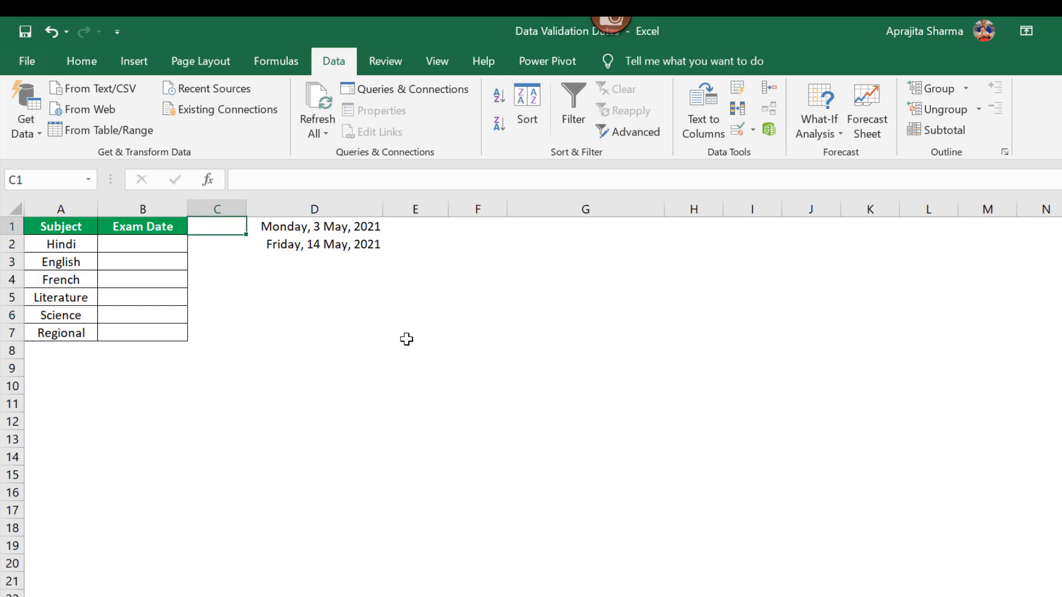
Enter the formula =TODAY() in cell G1 as the starting date.
{"action": "type", "text": "=t"}
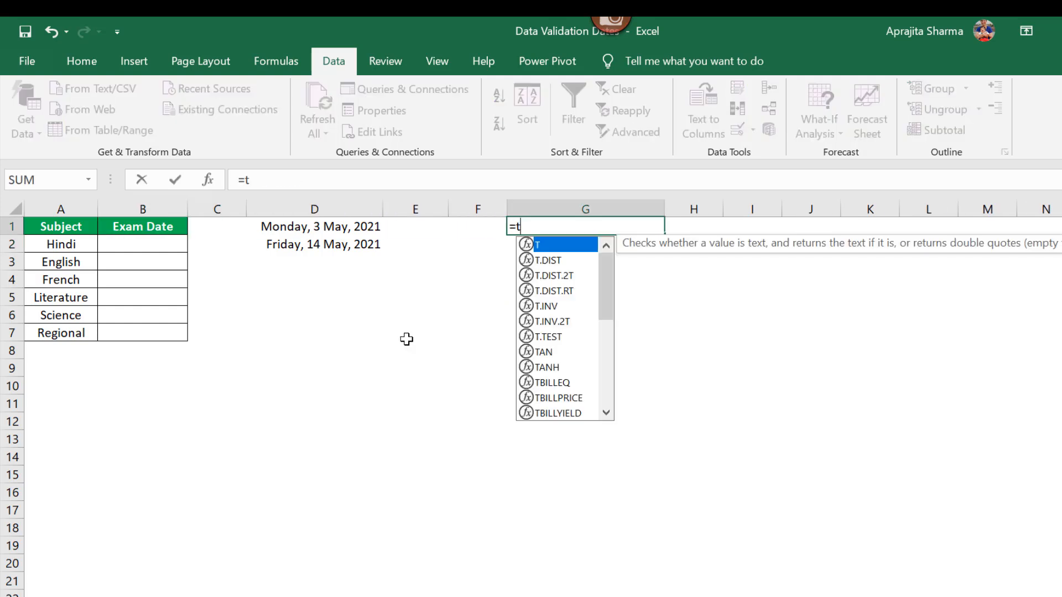
{"action": "type", "text": "oday"}
{"action": "key", "text": "Tab"}
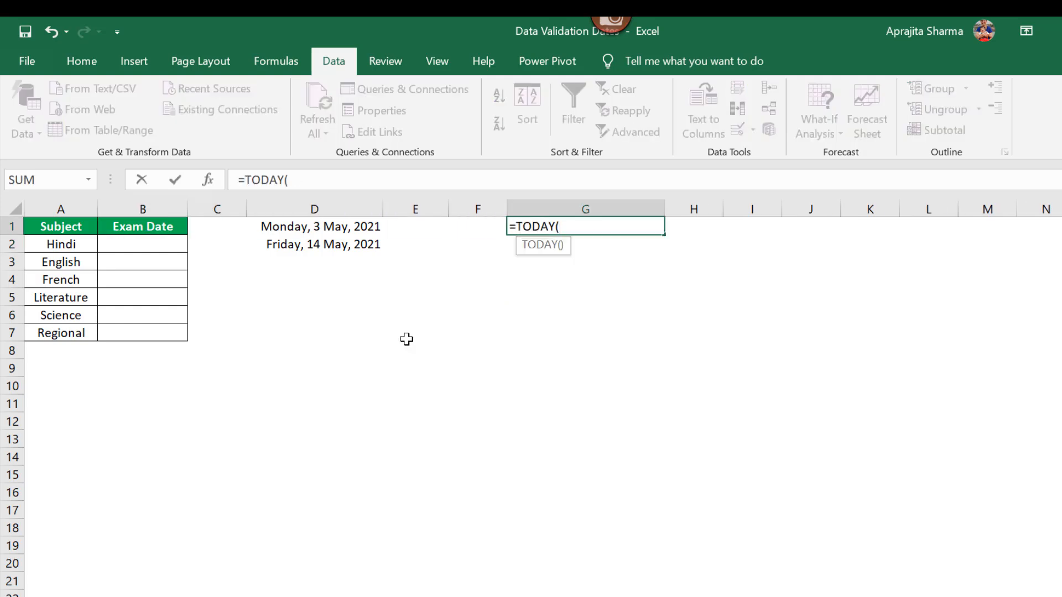
{"action": "key", "text": "Return"}
{"action": "key", "text": "Up"}
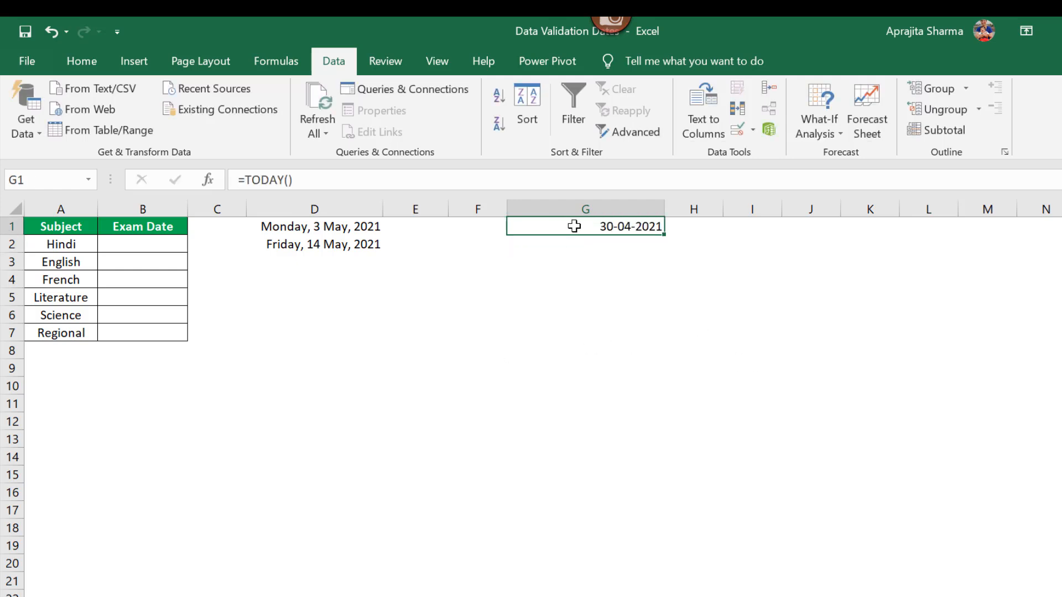
Enter the weekday label Friday in H1, beside the date in G1.
{"action": "left_click", "coordinate": [688, 228]}
{"action": "type", "text": "F"}
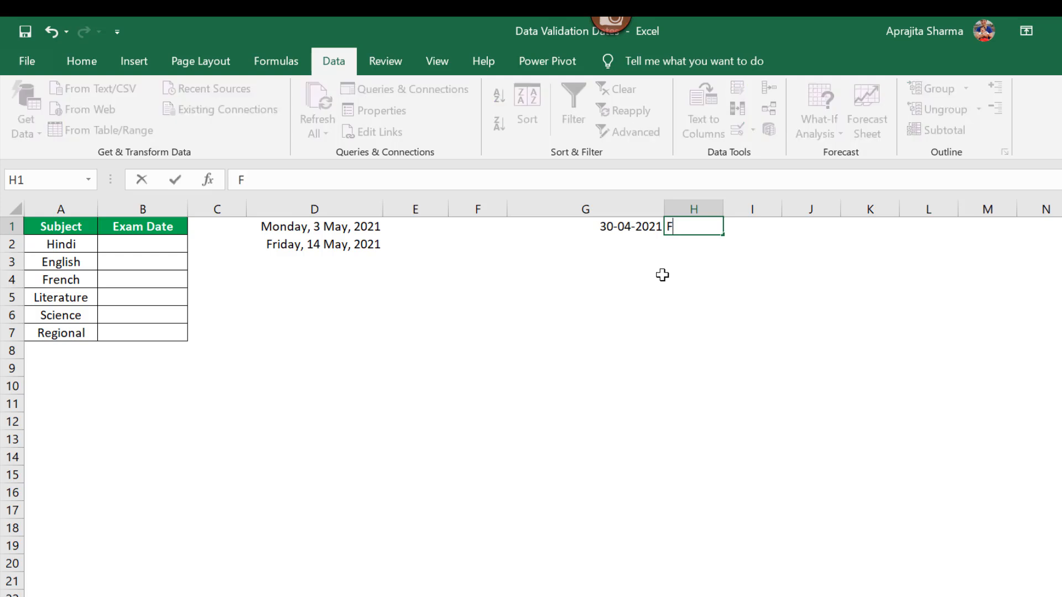
{"action": "type", "text": "riday"}
{"action": "key", "text": "Return"}
{"action": "key", "text": "Left"}
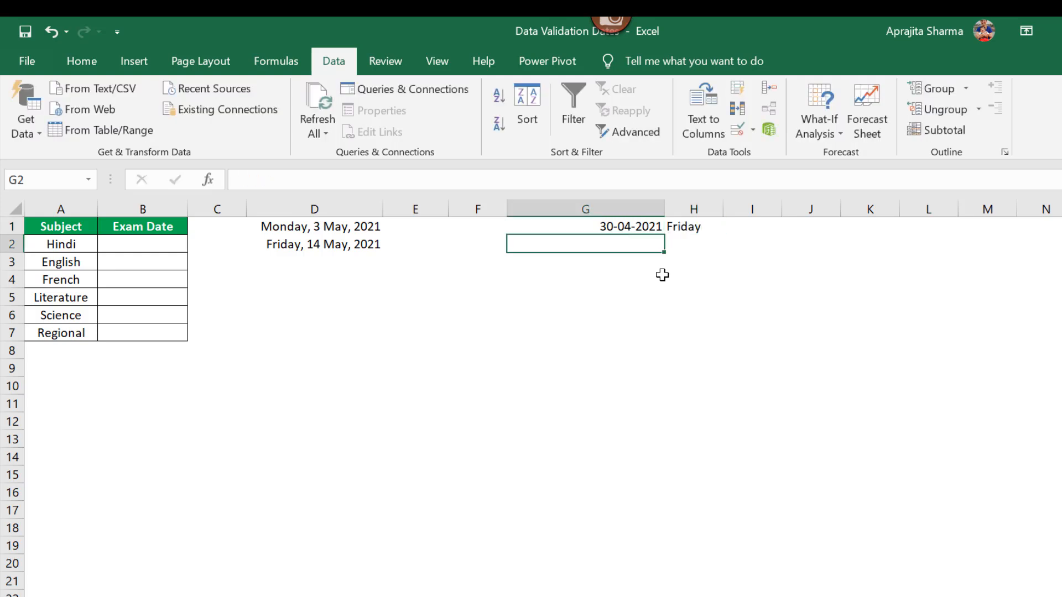
Enter the formula =WORKDAY(G1,1) in G2 to calculate the next working day.
{"action": "type", "text": "=wor"}
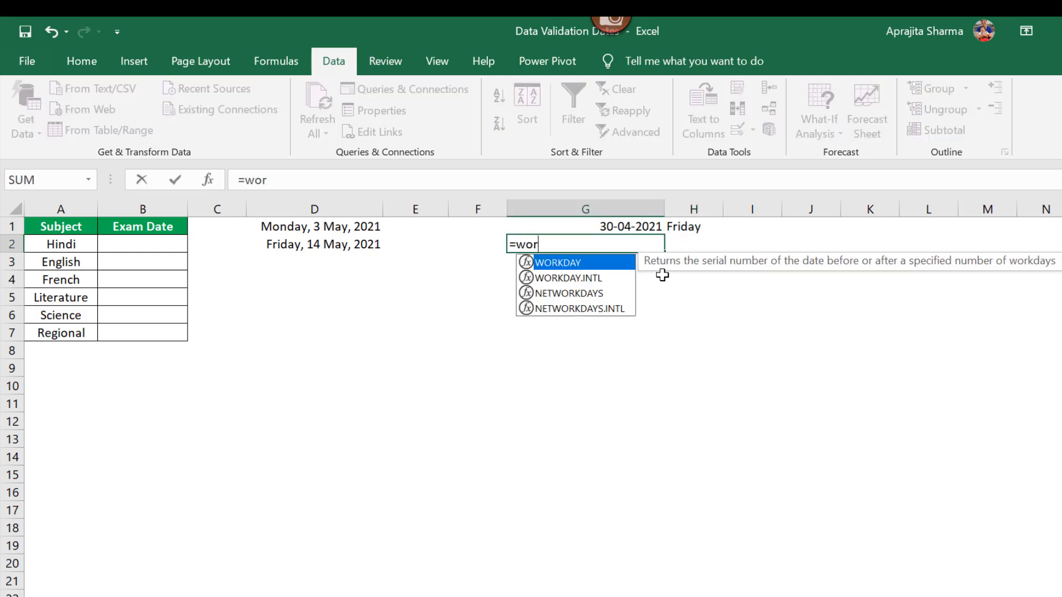
{"action": "key", "text": "Tab"}
{"action": "key", "text": "Up"}
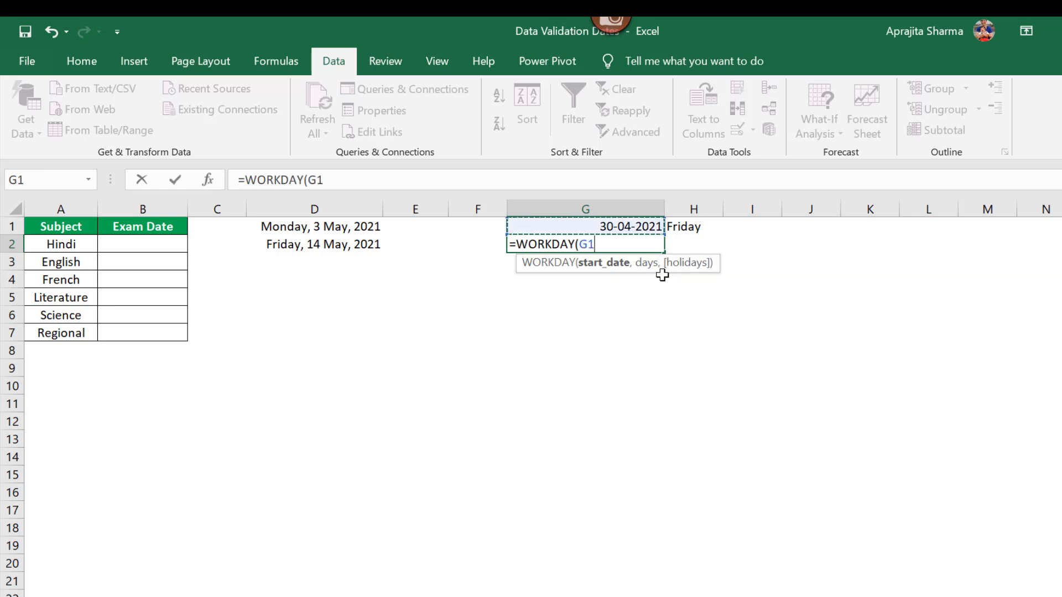
{"action": "type", "text": ",1"}
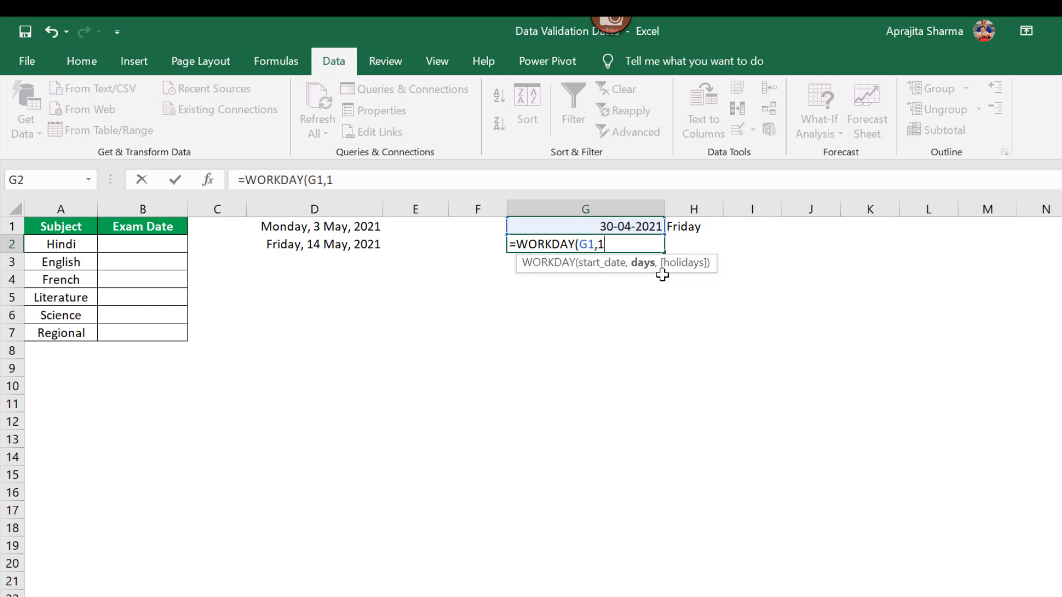
{"action": "key", "text": "Return"}
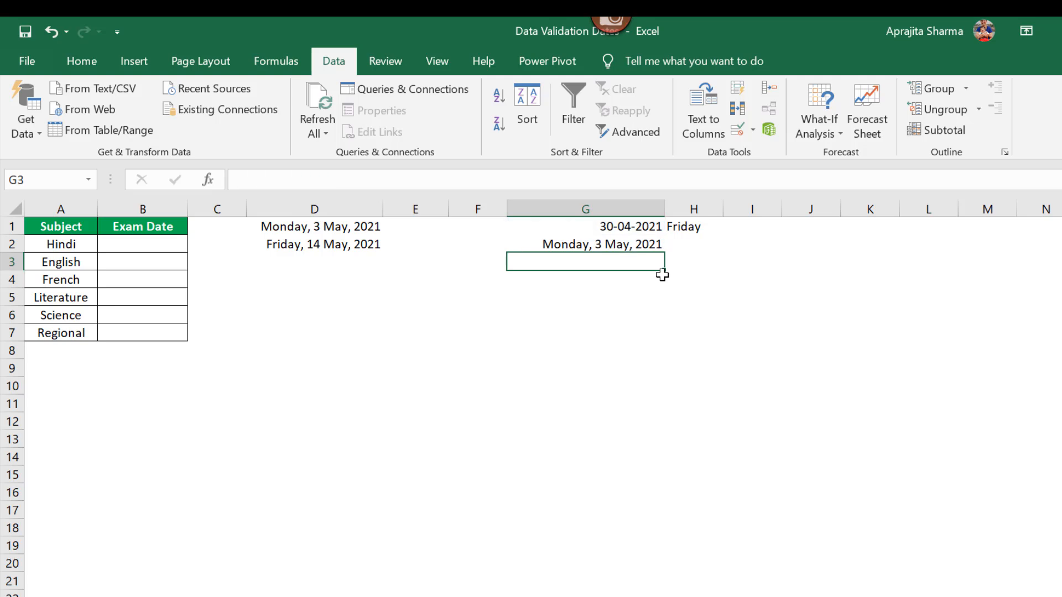
Fill the WORKDAY formula from G2 down through G11, ending at Friday, 14 May, 2021.
{"action": "left_click", "coordinate": [612, 243]}
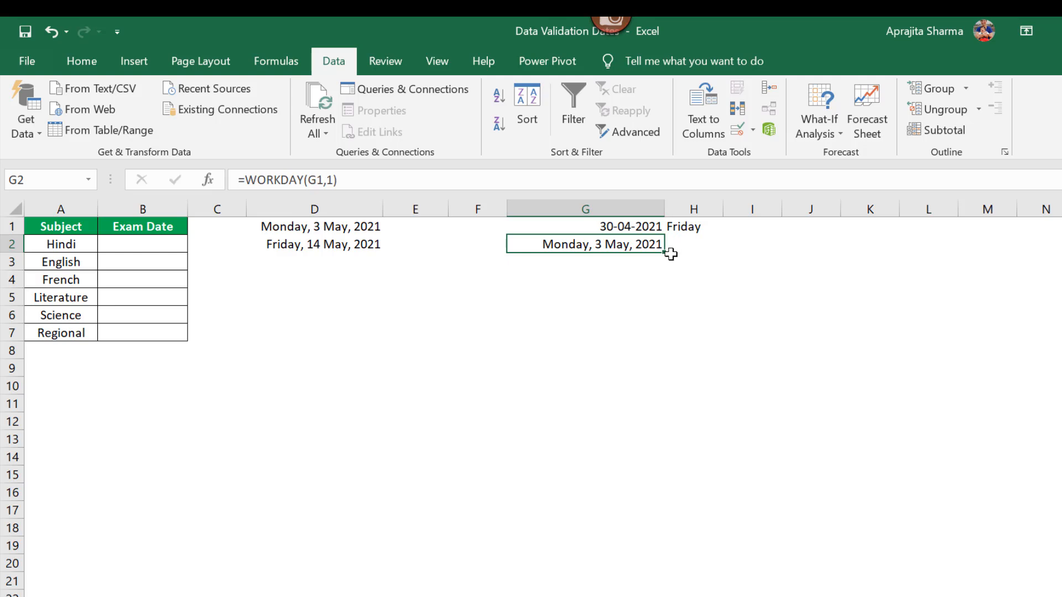
{"action": "left_click_drag", "start_coordinate": [666, 272], "coordinate": [666, 306]}
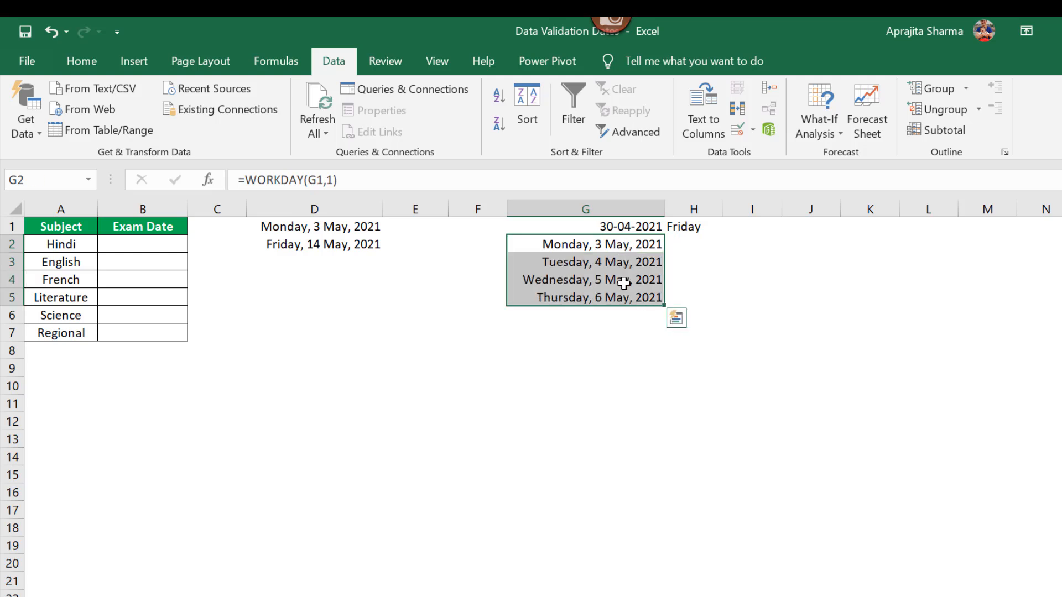
{"action": "left_click_drag", "start_coordinate": [665, 307], "coordinate": [666, 356]}
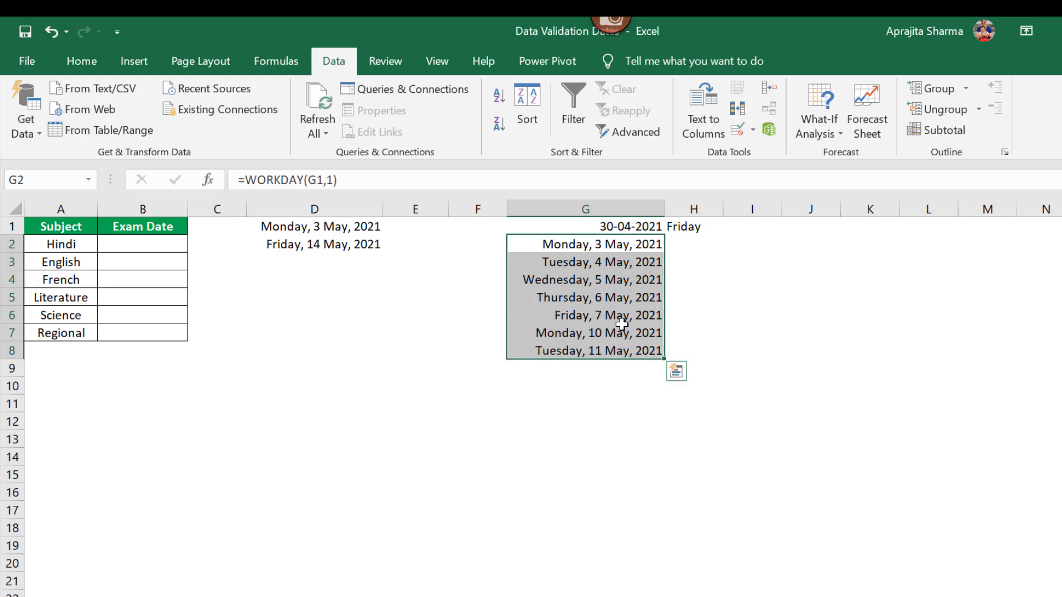
{"action": "left_click", "coordinate": [701, 313]}
{"action": "left_click", "coordinate": [609, 245]}
{"action": "left_click_drag", "start_coordinate": [609, 245], "coordinate": [620, 347]}
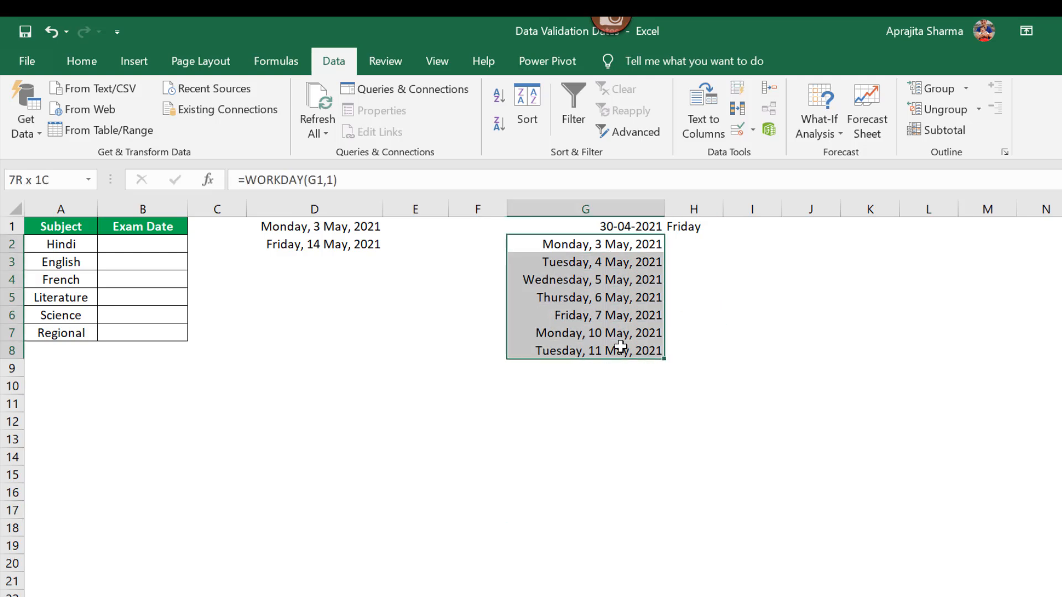
{"action": "left_click", "coordinate": [729, 367]}
{"action": "left_click_drag", "start_coordinate": [632, 247], "coordinate": [676, 422]}
{"action": "left_click", "coordinate": [710, 370]}
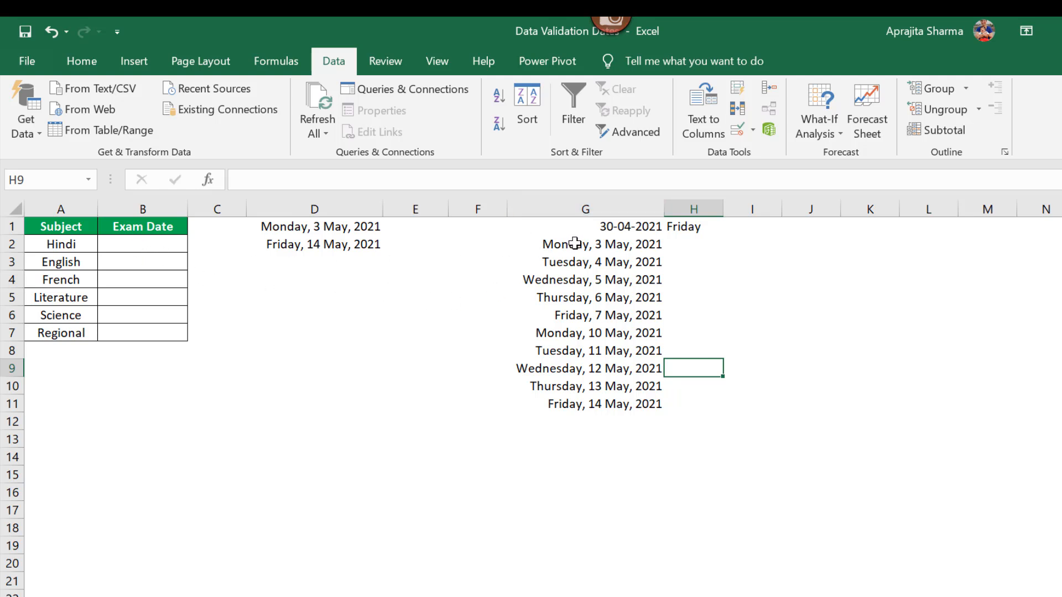
{"action": "left_click_drag", "start_coordinate": [573, 244], "coordinate": [580, 398]}
{"action": "left_click", "coordinate": [553, 368]}
{"action": "left_click", "coordinate": [218, 310]}
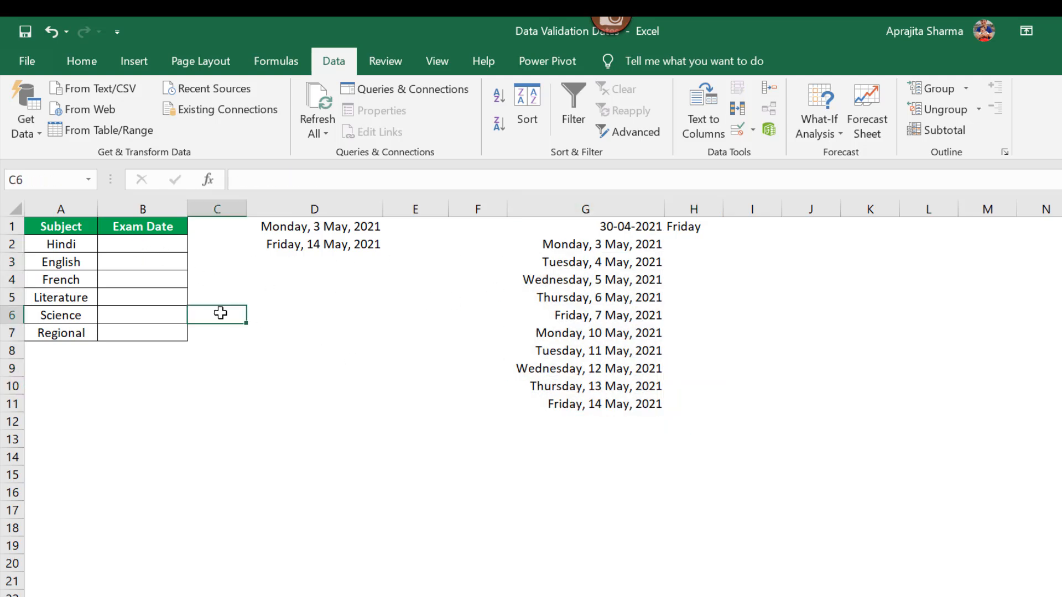
Clear all existing data validation criteria for the exam date cells B2:B7.
{"action": "left_click_drag", "start_coordinate": [138, 246], "coordinate": [151, 332]}
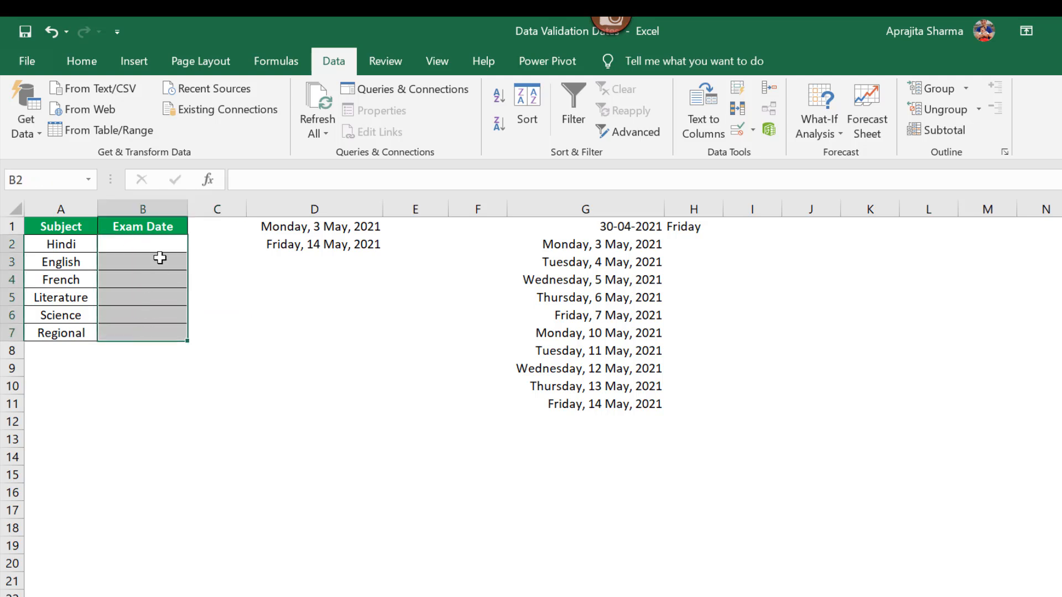
{"action": "left_click", "coordinate": [752, 130]}
{"action": "left_click", "coordinate": [774, 150]}
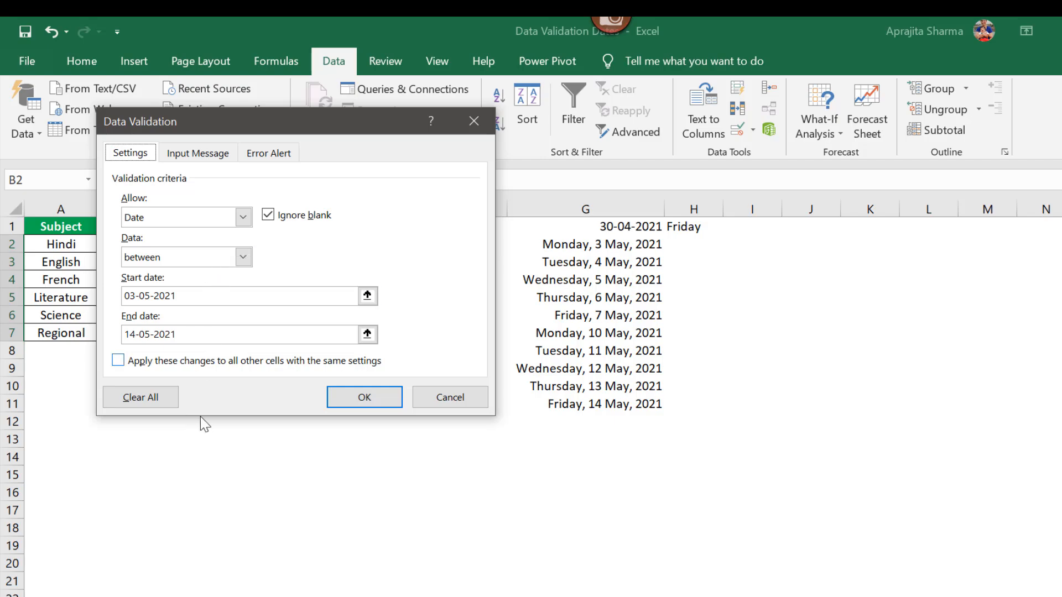
{"action": "left_click", "coordinate": [161, 400]}
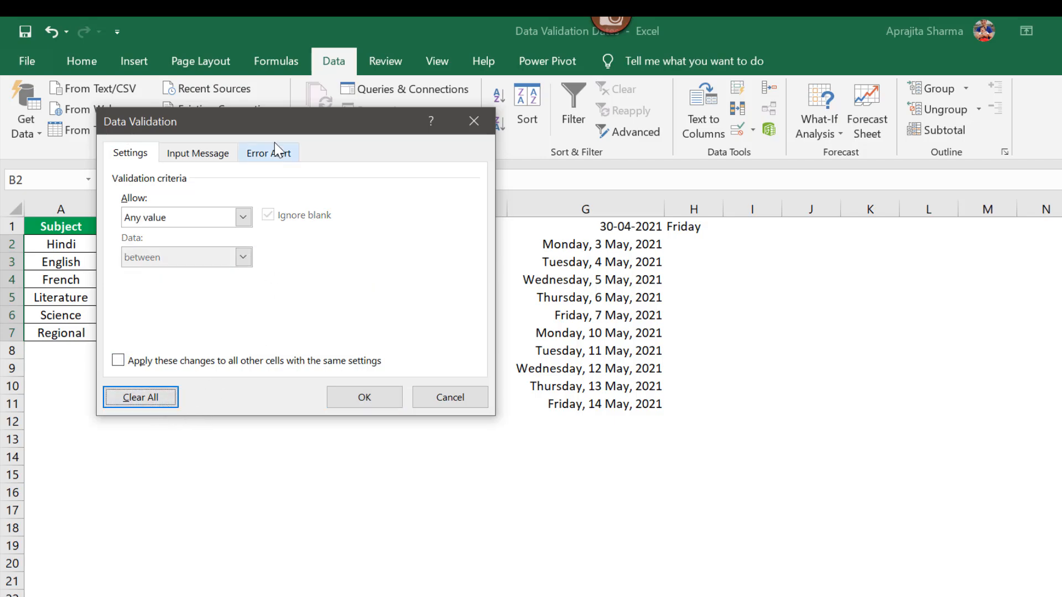
Apply List validation with an in-cell dropdown to B2:B7, using =$G$2:$G$11 as the source.
{"action": "left_click_drag", "start_coordinate": [284, 123], "coordinate": [876, 145]}
{"action": "left_click", "coordinate": [787, 233]}
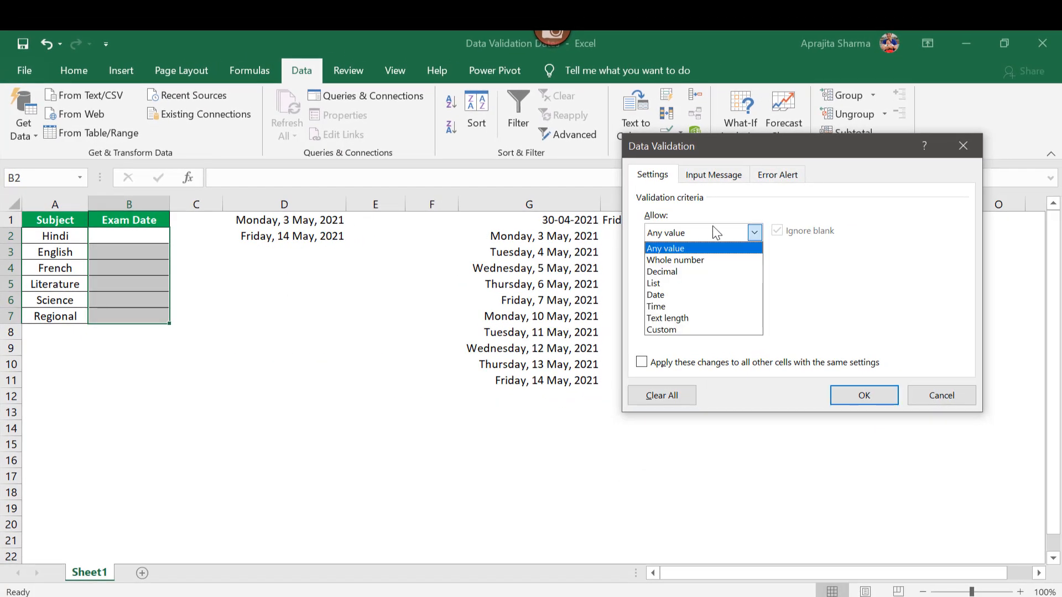
{"action": "left_click", "coordinate": [703, 284]}
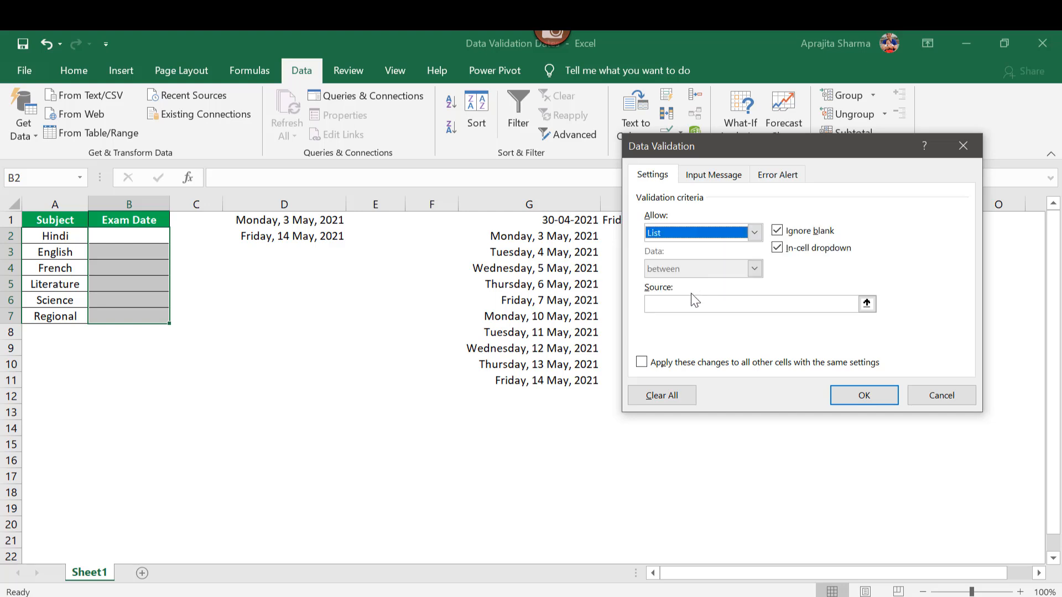
{"action": "left_click", "coordinate": [865, 301]}
{"action": "left_click_drag", "start_coordinate": [530, 234], "coordinate": [580, 379]}
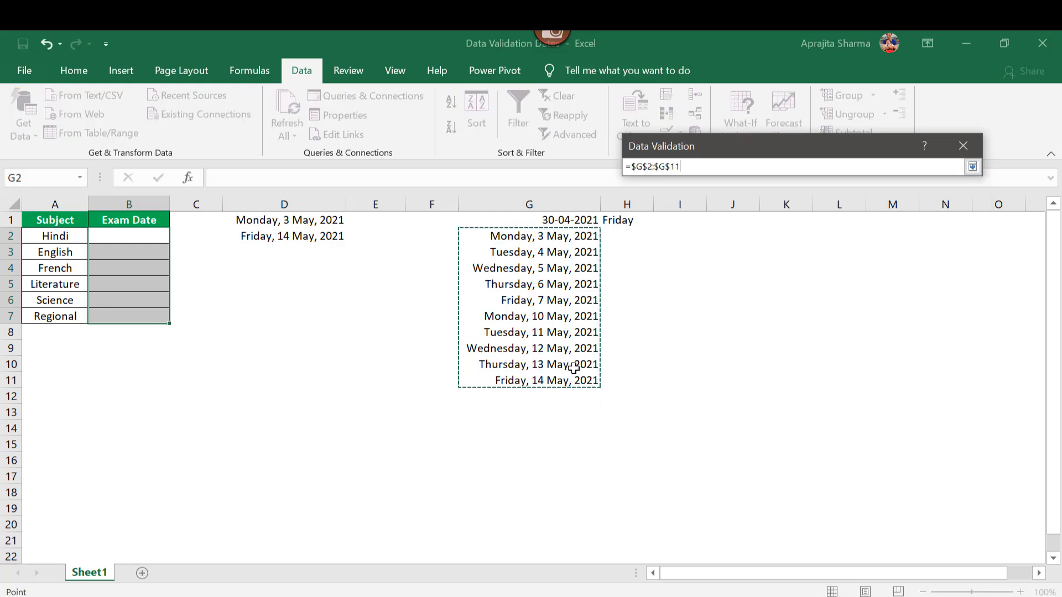
{"action": "left_click", "coordinate": [971, 166]}
{"action": "left_click", "coordinate": [864, 396]}
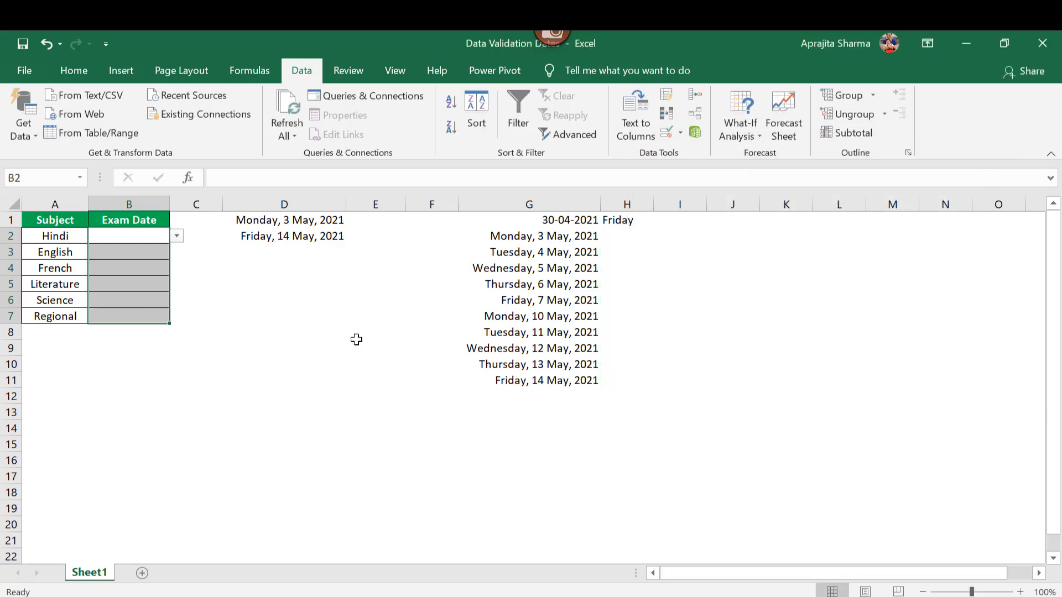
Choose Monday, 3 May, 2021 as the Hindi exam date in B2 and 10 May 2021 for English in B3.
{"action": "left_click", "coordinate": [114, 266]}
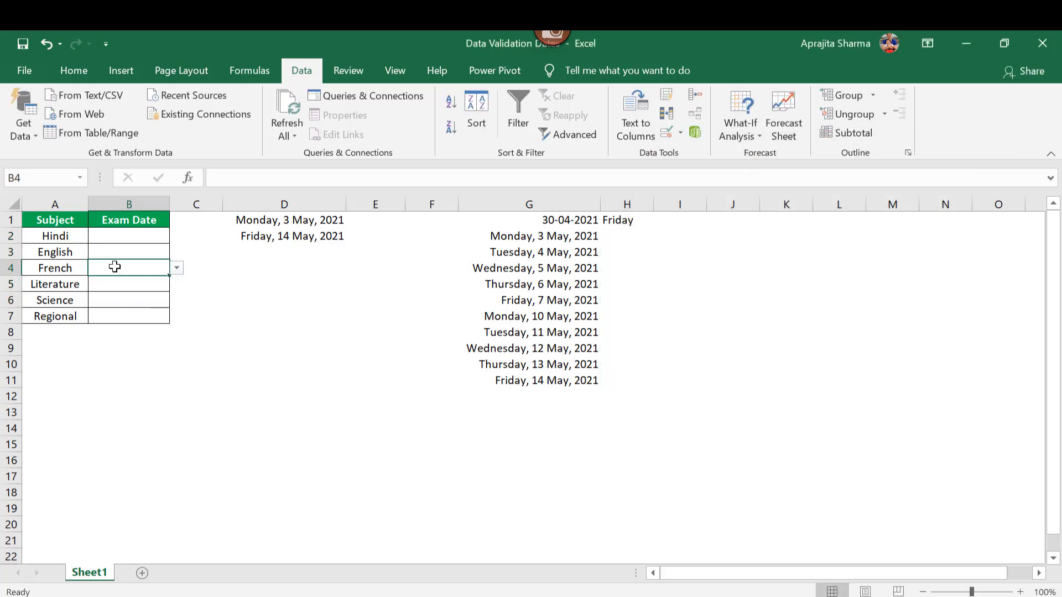
{"action": "left_click", "coordinate": [149, 234]}
{"action": "left_click", "coordinate": [177, 236]}
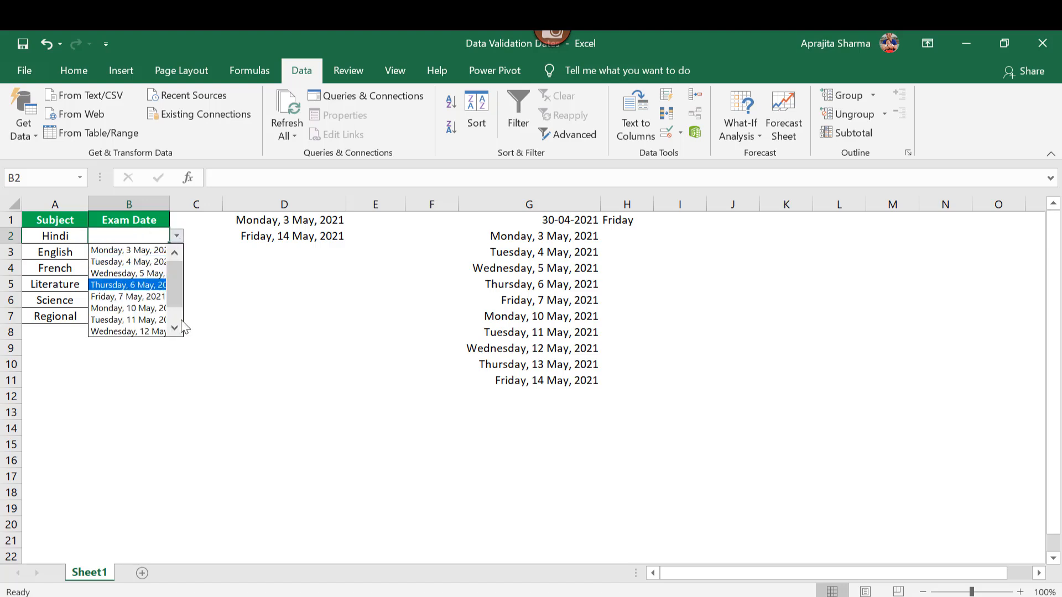
{"action": "mouse_move", "coordinate": [171, 286]}
{"action": "left_mouse_down"}
{"action": "mouse_move", "coordinate": [170, 310]}
{"action": "mouse_move", "coordinate": [179, 274]}
{"action": "left_mouse_up"}
{"action": "left_click", "coordinate": [160, 250]}
{"action": "left_click", "coordinate": [159, 254]}
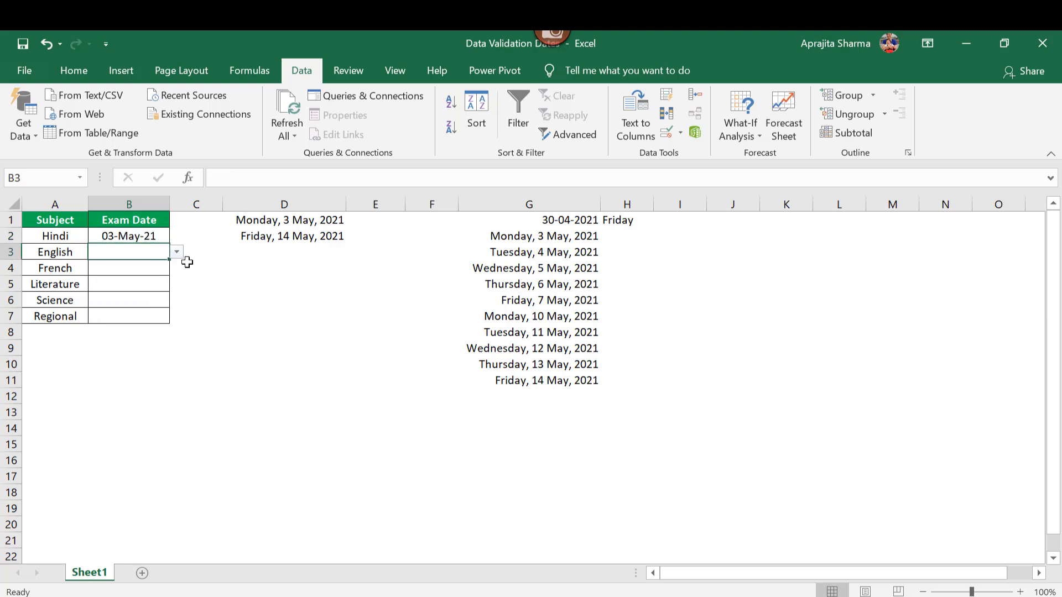
{"action": "left_click", "coordinate": [177, 252]}
{"action": "left_click", "coordinate": [149, 314]}
Choose 12 May 2021 as the French exam date in B4 and 6 May 2021 for Literature in B5.
{"action": "left_click", "coordinate": [151, 270]}
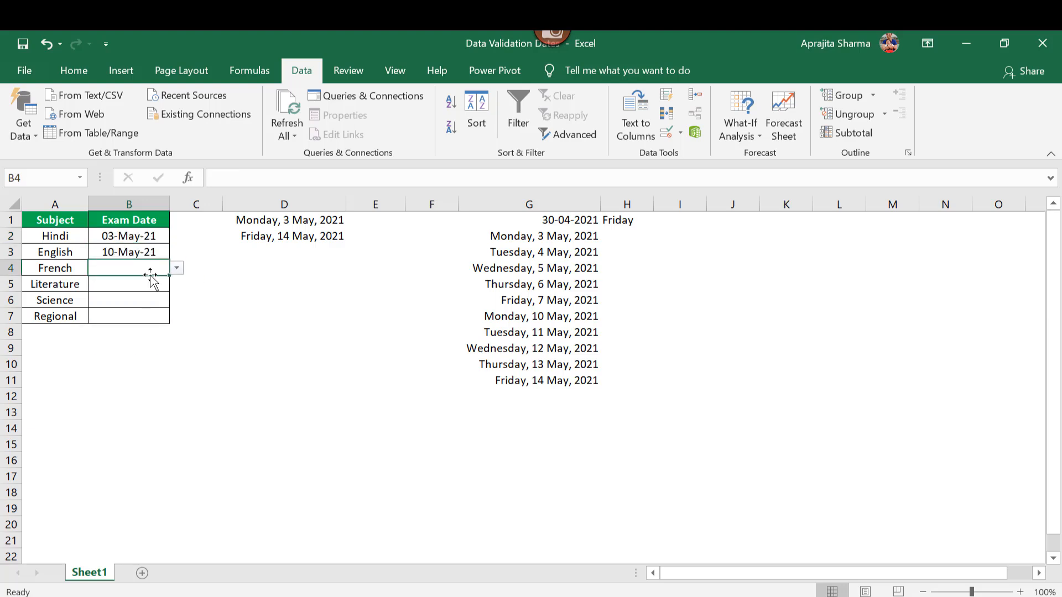
{"action": "left_click", "coordinate": [177, 269]}
{"action": "left_click", "coordinate": [157, 364]}
{"action": "left_click", "coordinate": [136, 285]}
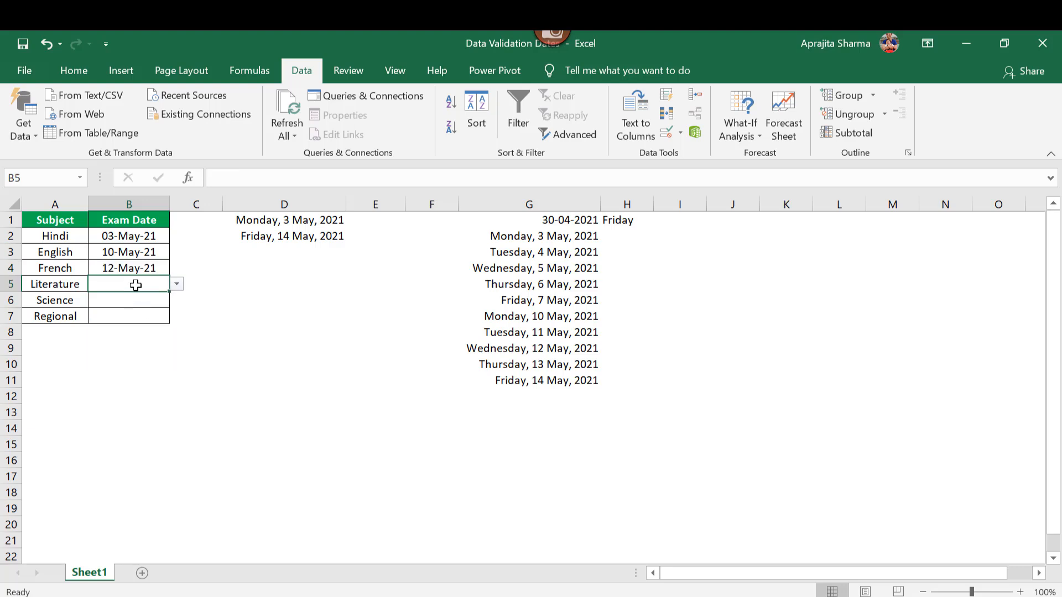
{"action": "left_click", "coordinate": [177, 284]}
{"action": "left_click", "coordinate": [138, 333]}
Try to enter 30-apr-2021 as the Science exam date in B6.
{"action": "left_click", "coordinate": [136, 305]}
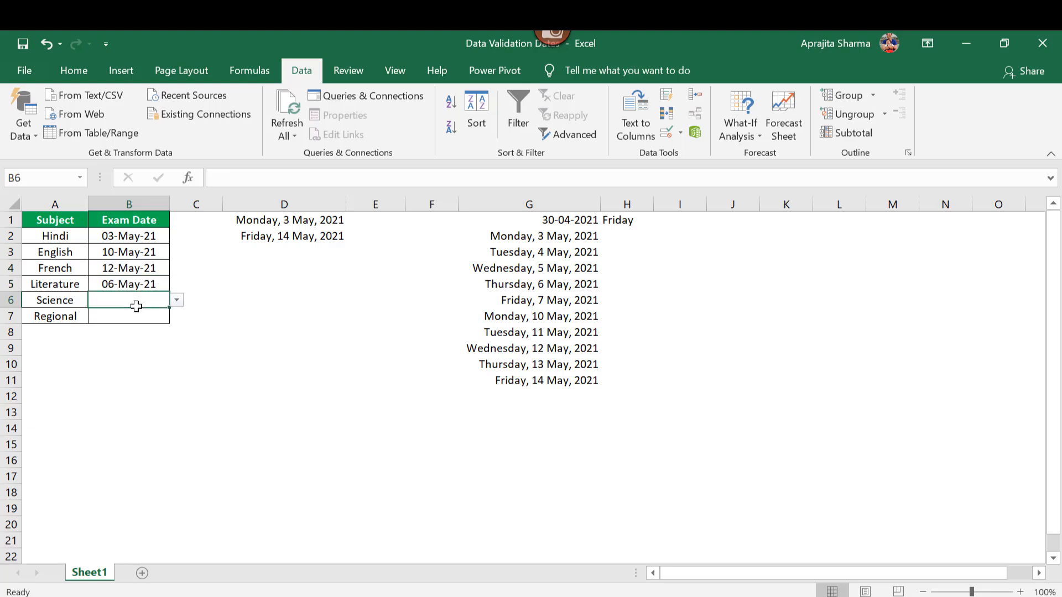
{"action": "type", "text": "30-"}
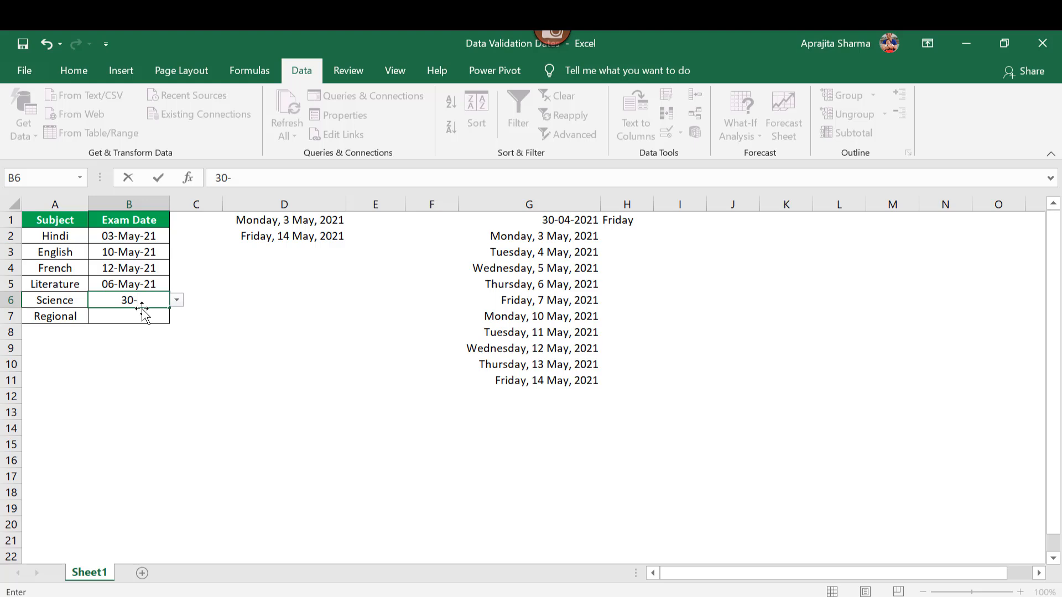
{"action": "type", "text": "apr-2021"}
{"action": "key", "text": "Return"}
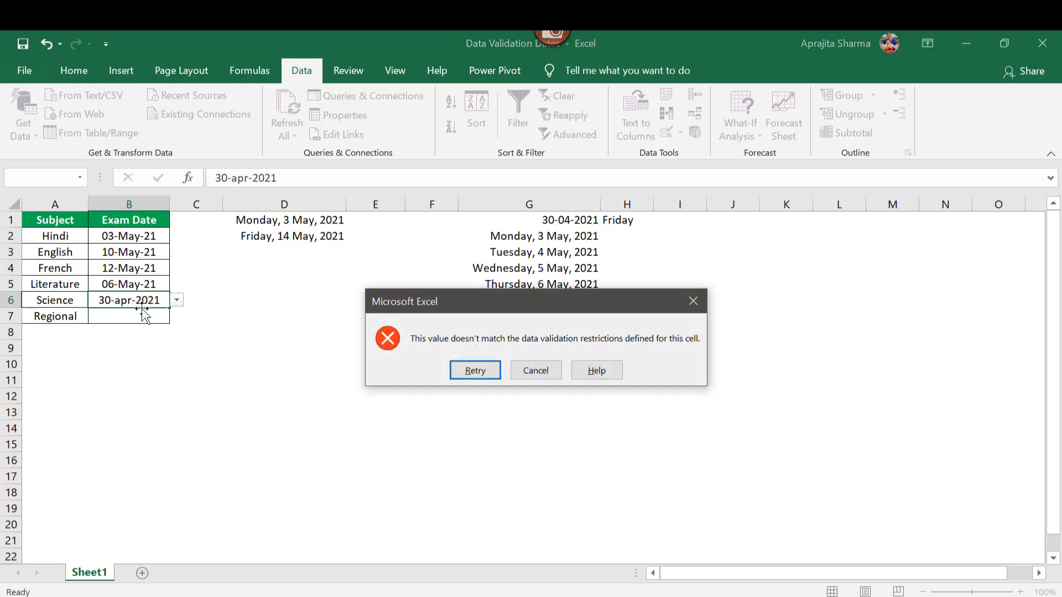
{"action": "key", "text": "Escape"}
Choose Friday, 7 May, 2021 from the validation list as the Science exam date in B6.
{"action": "left_click", "coordinate": [176, 300]}
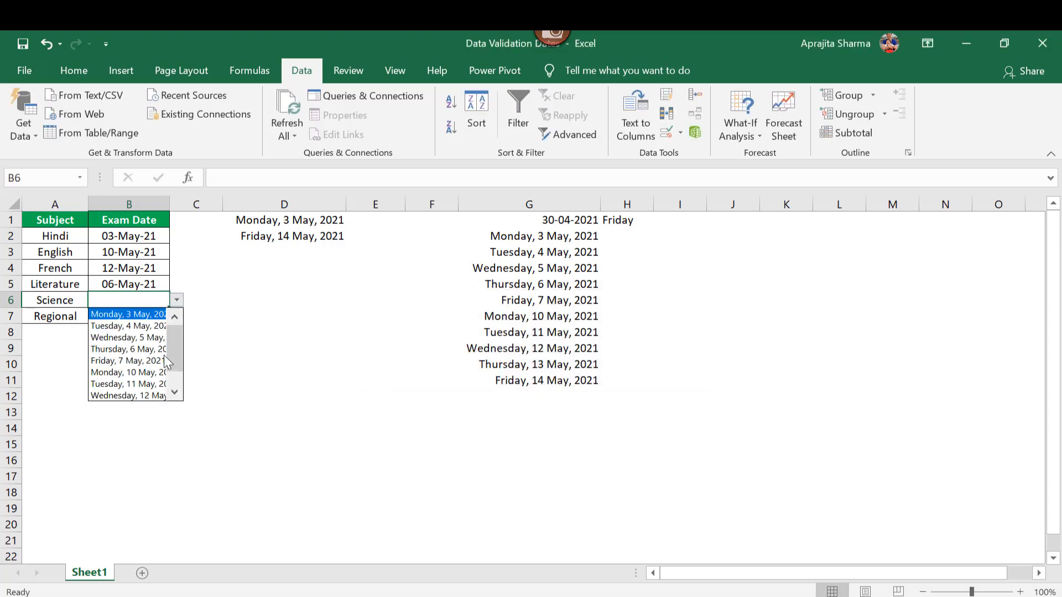
{"action": "left_click", "coordinate": [160, 361]}
{"action": "left_click", "coordinate": [275, 282]}
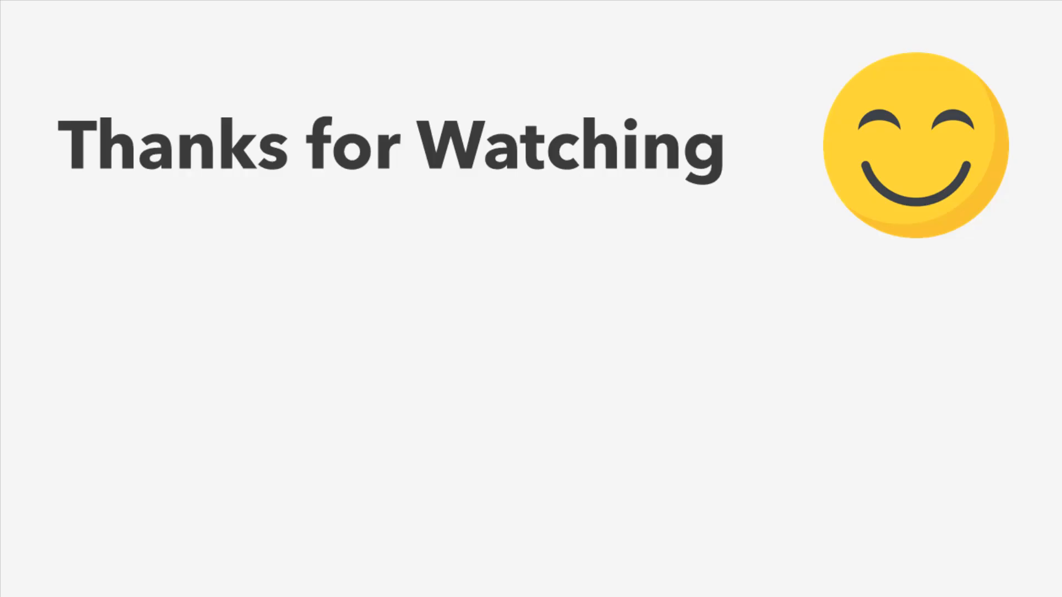